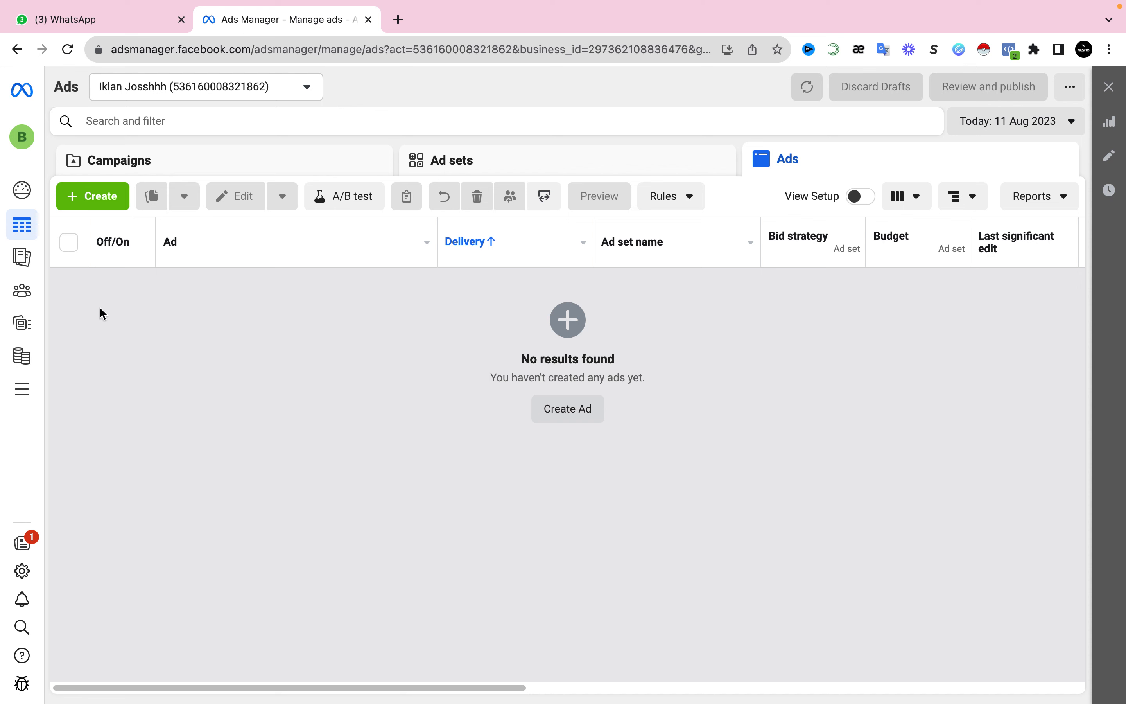
Open the Automated rules tool in a new browser tab and switch to its Manage rules page.
mouse_move(23, 365)
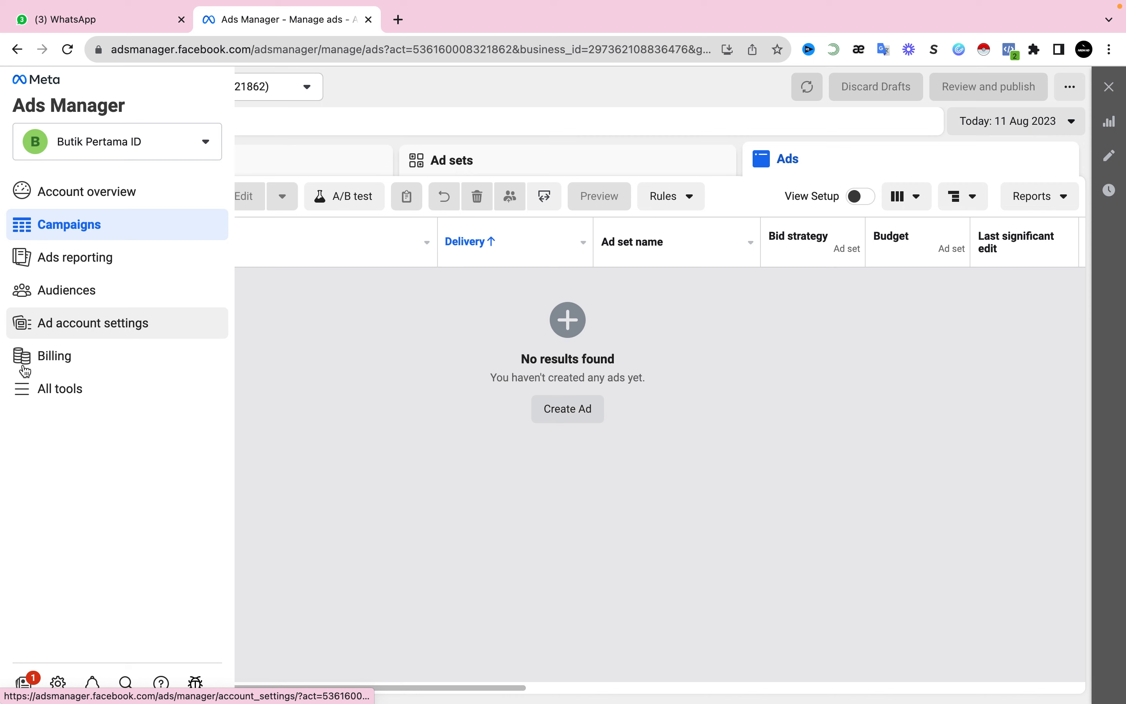
click(49, 395)
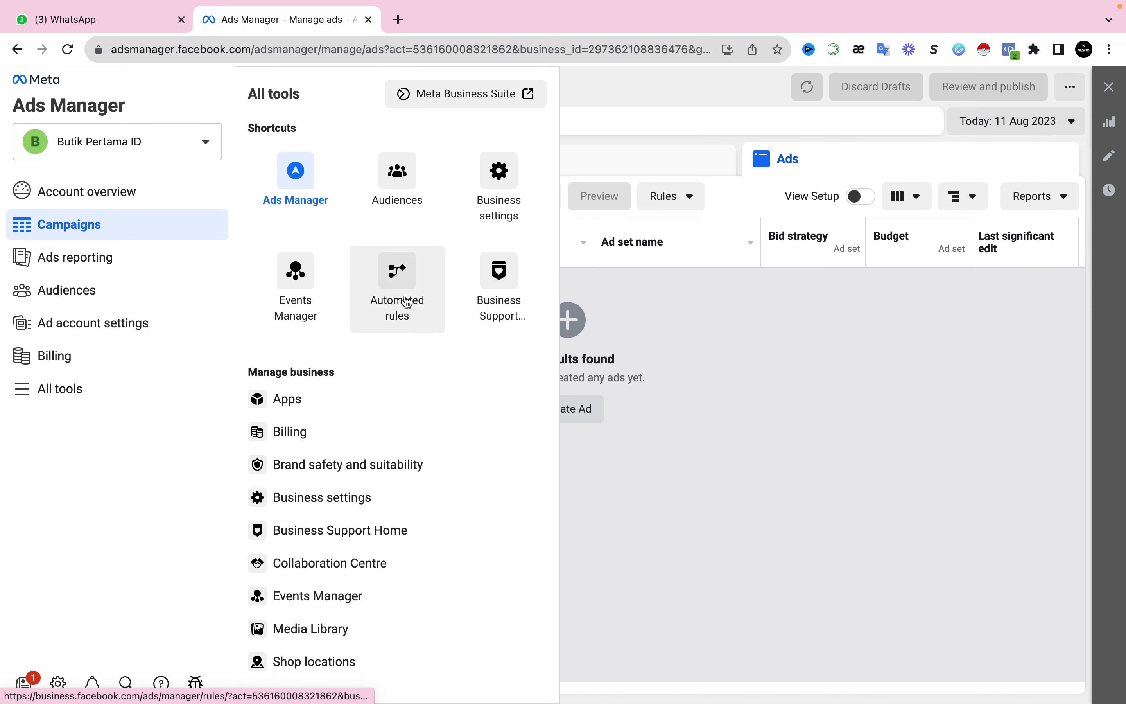
right_click(394, 277)
click(410, 292)
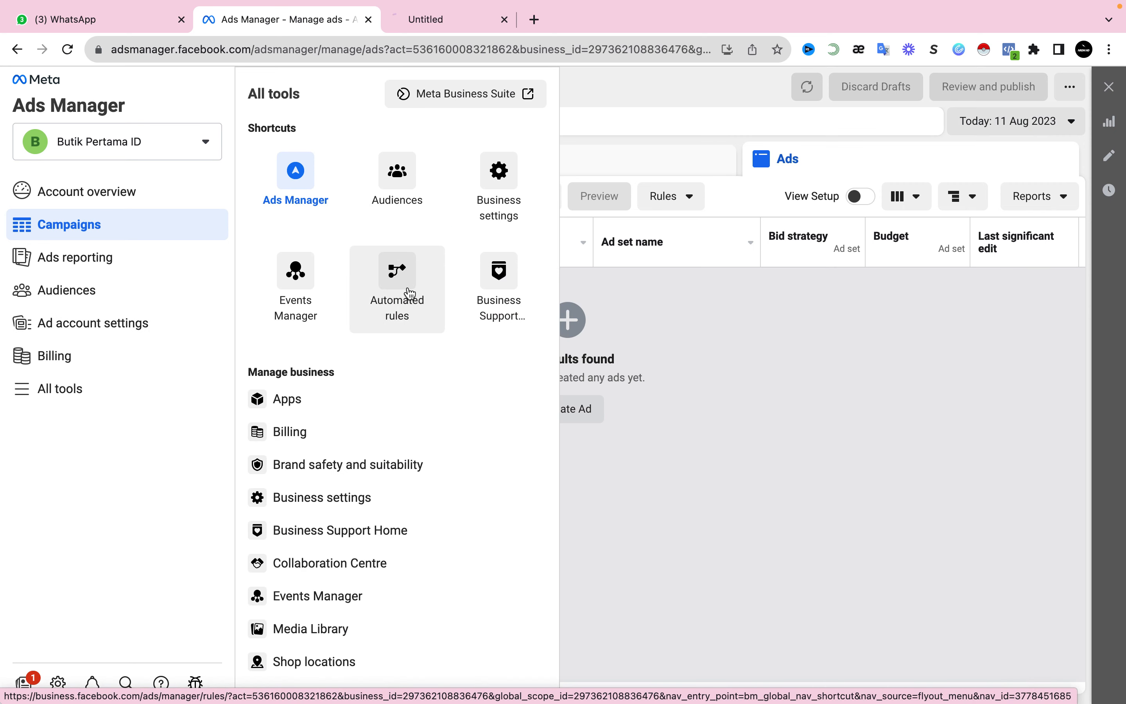
click(602, 98)
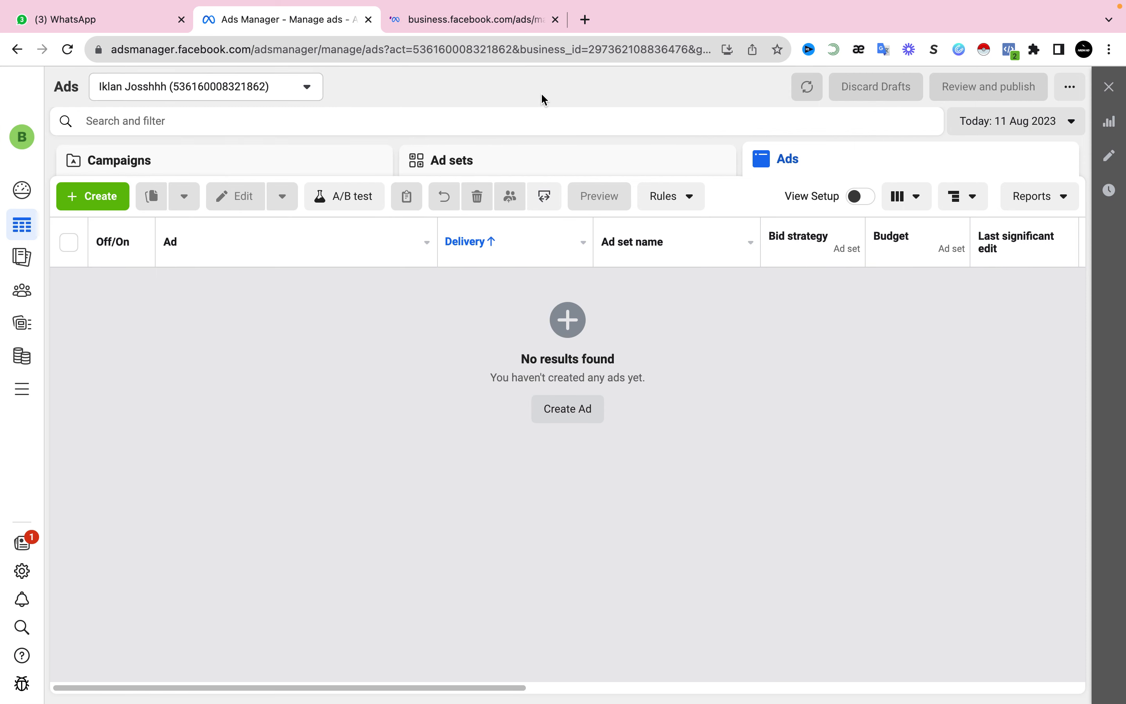
click(443, 27)
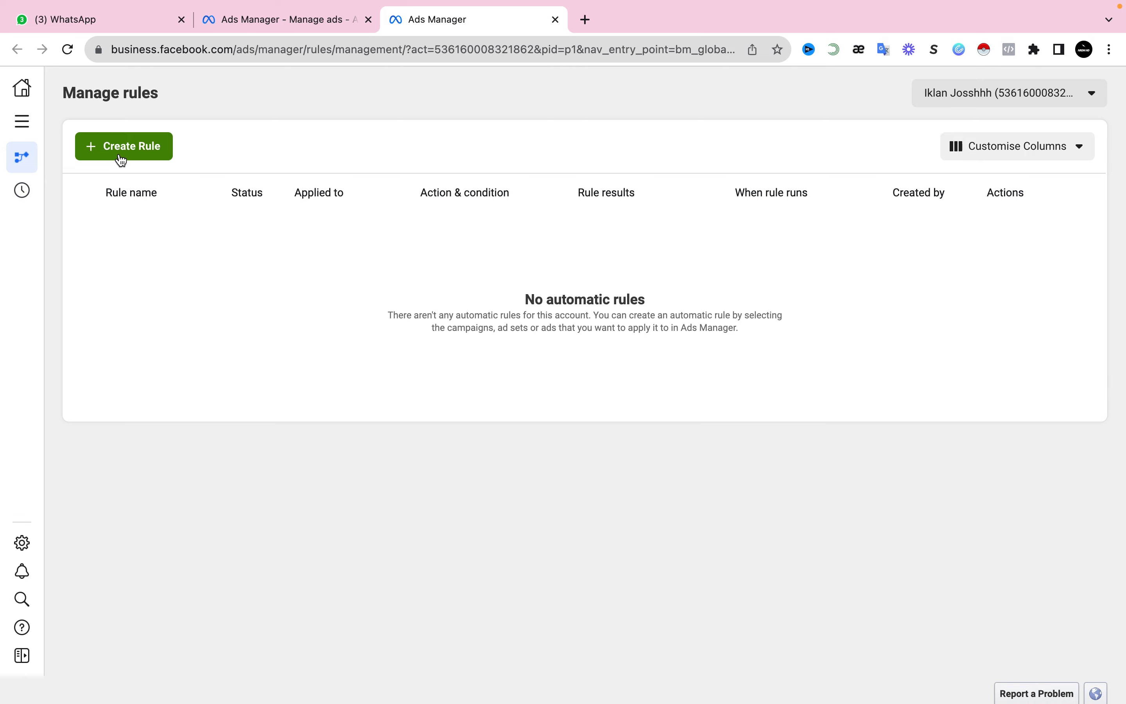
click(284, 18)
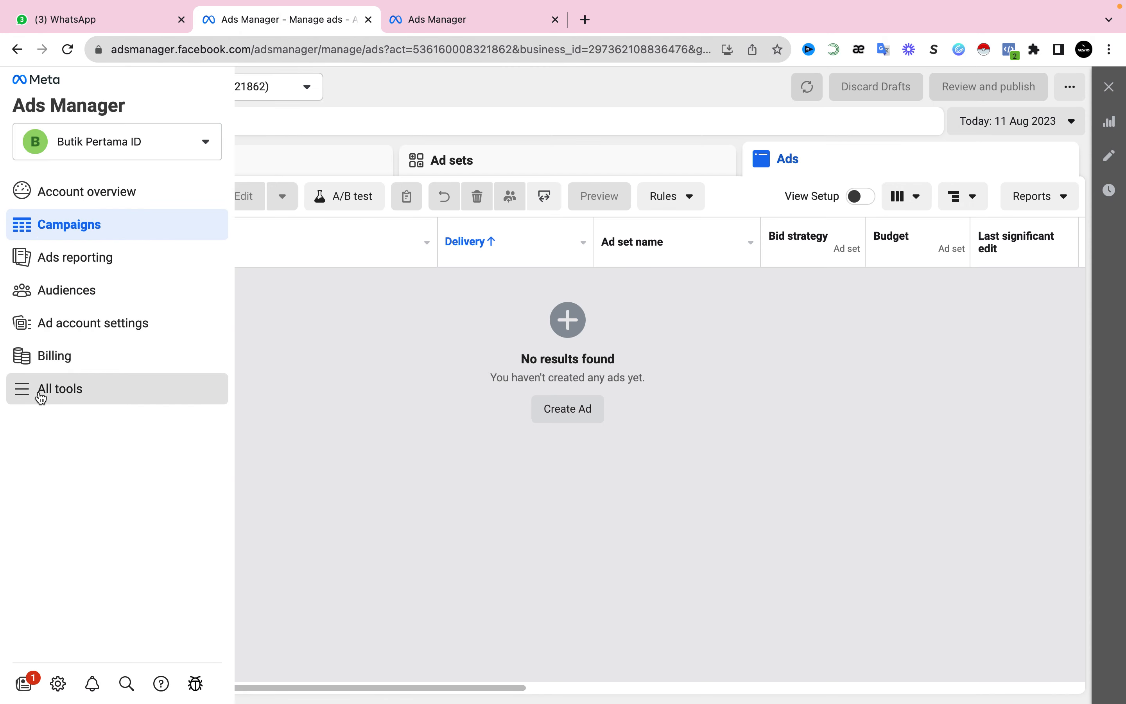
click(40, 390)
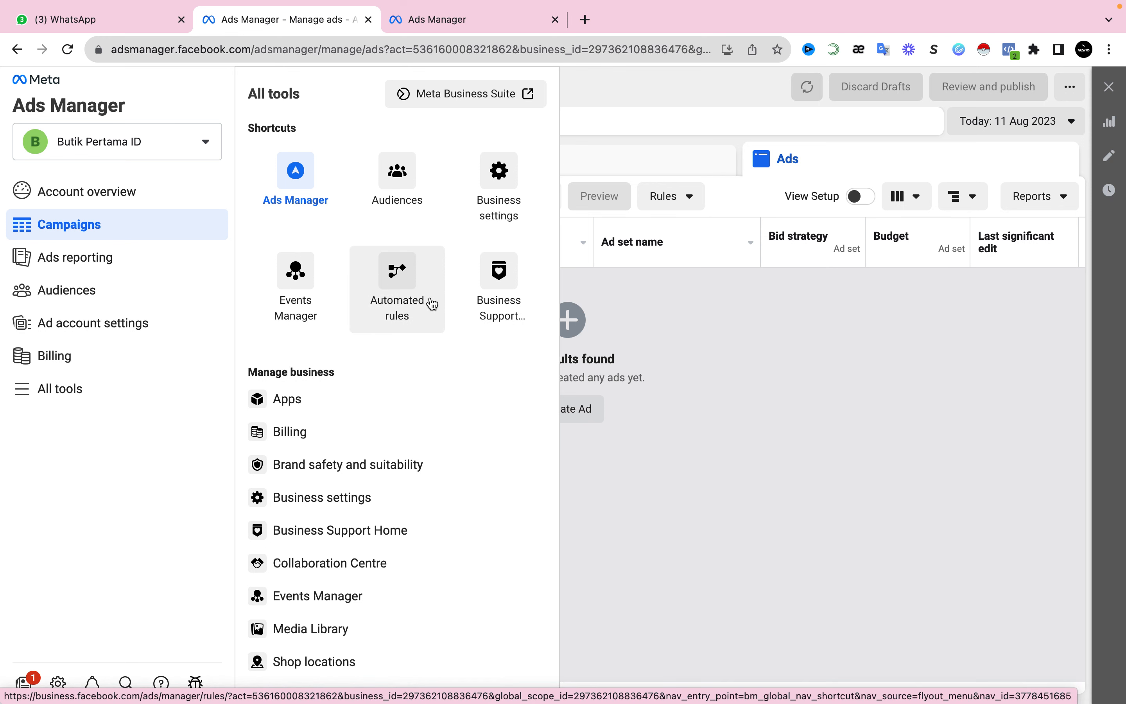
click(609, 95)
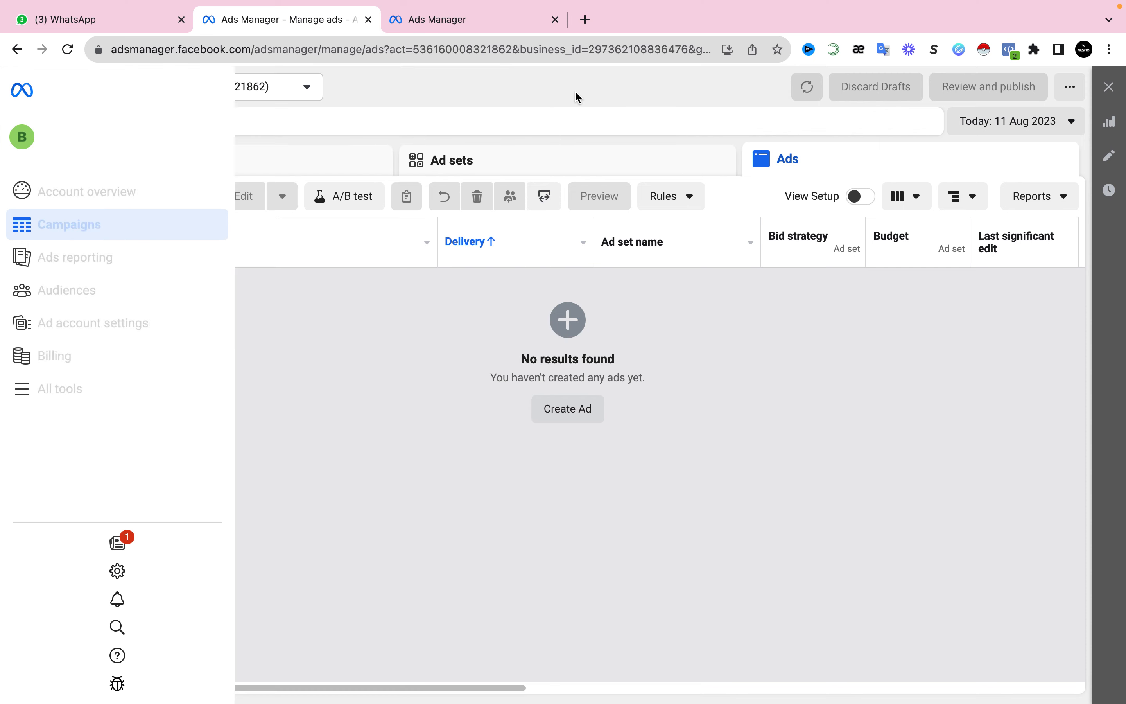
click(472, 26)
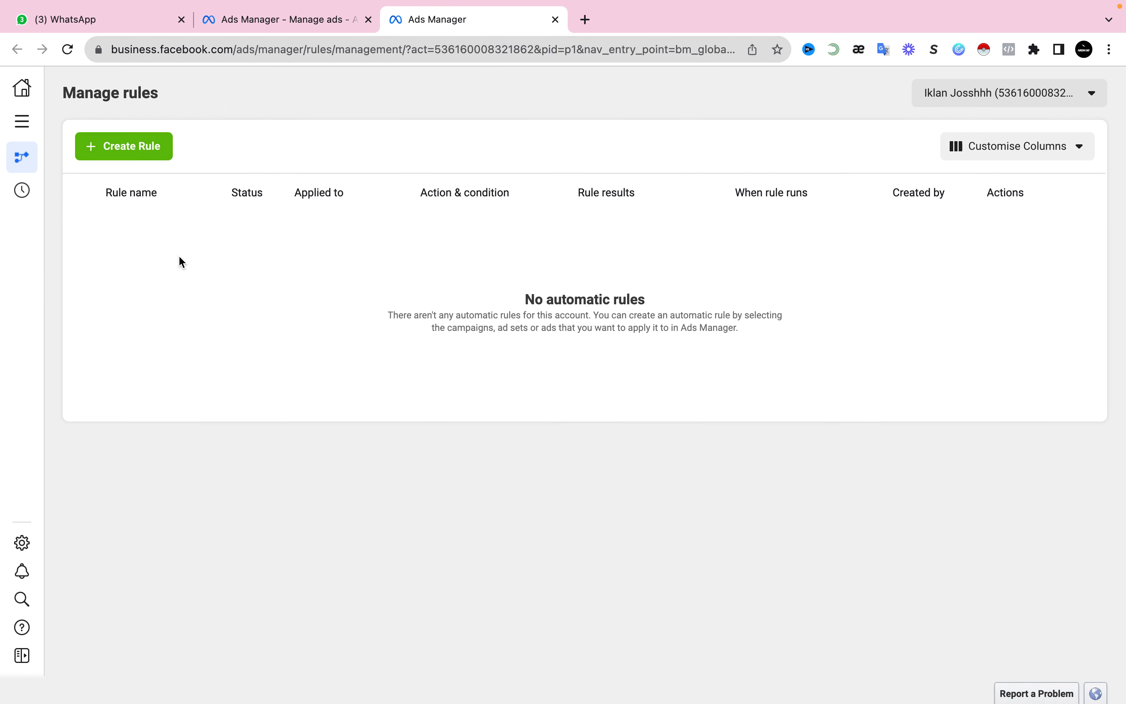
Create a "Reduce auction overlap" rule with the action "Turn off overlapping ad sets".
click(139, 151)
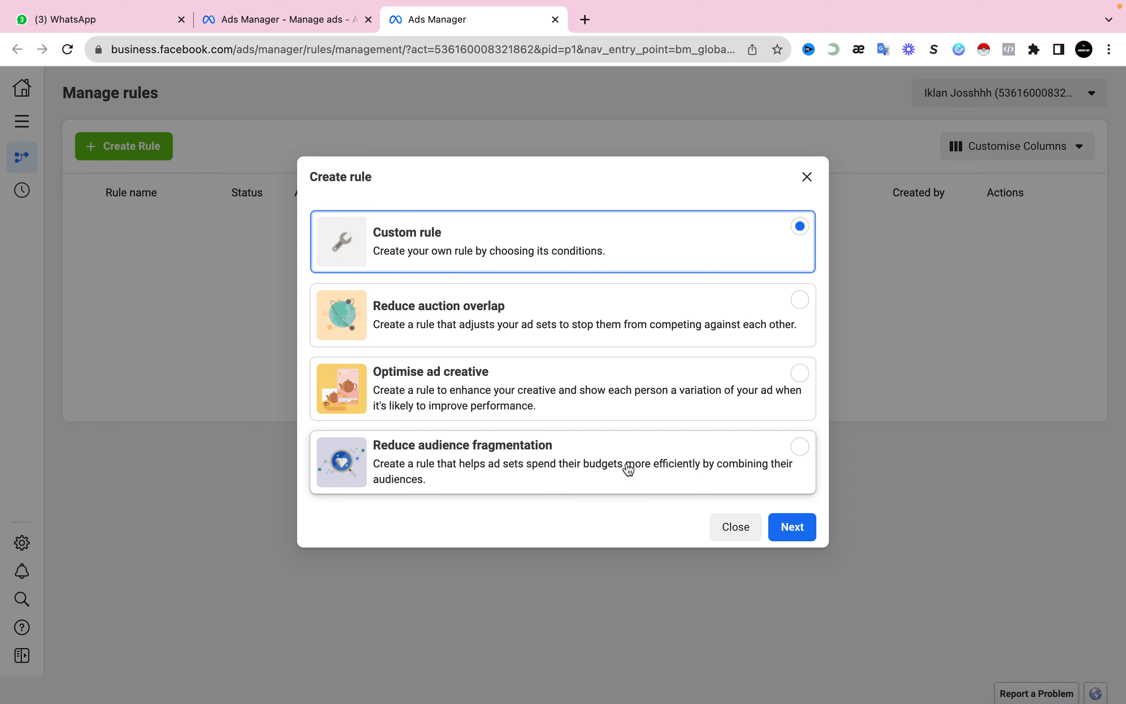
click(783, 302)
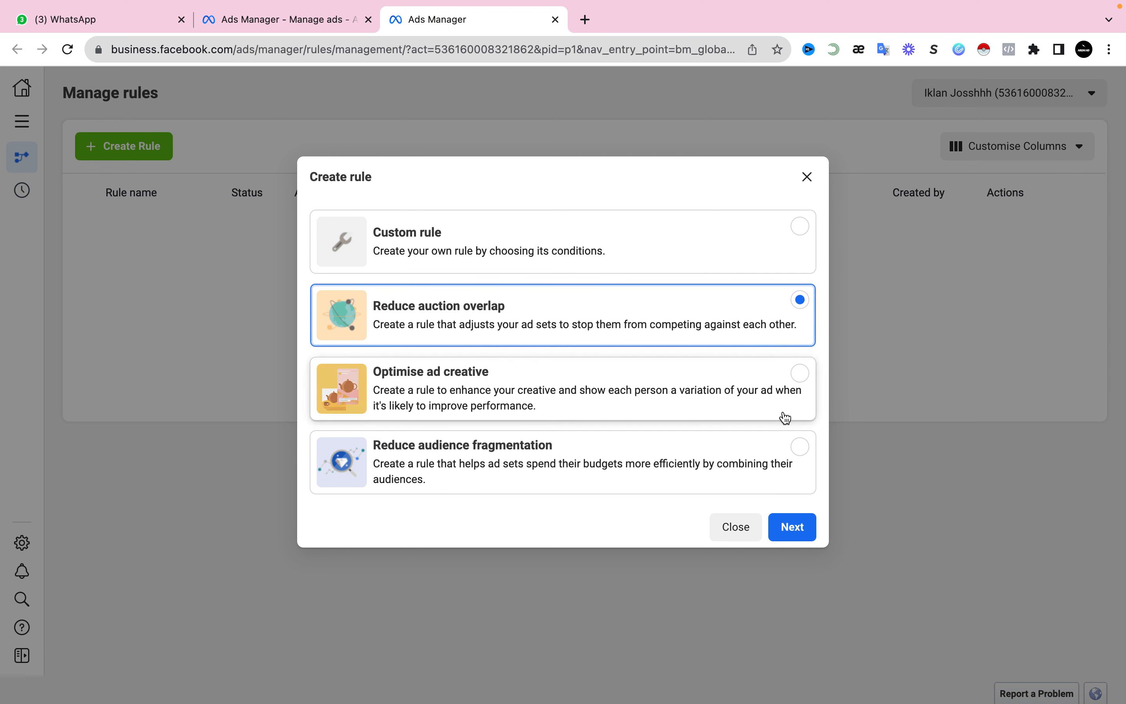
click(791, 536)
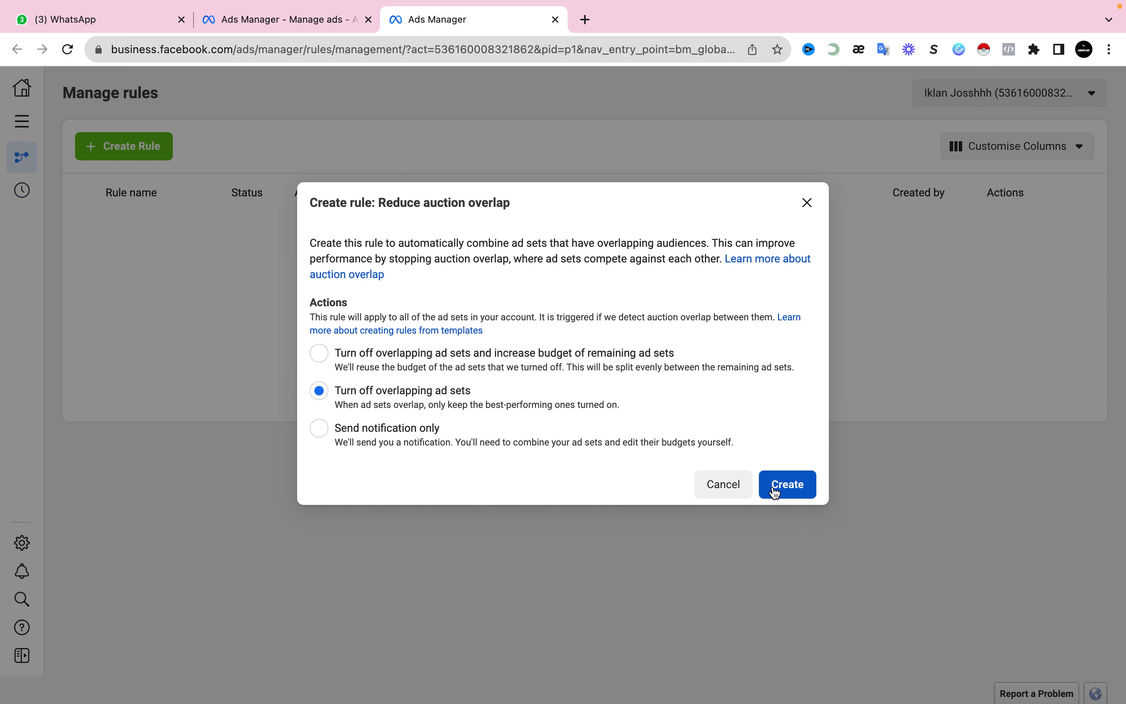
click(788, 488)
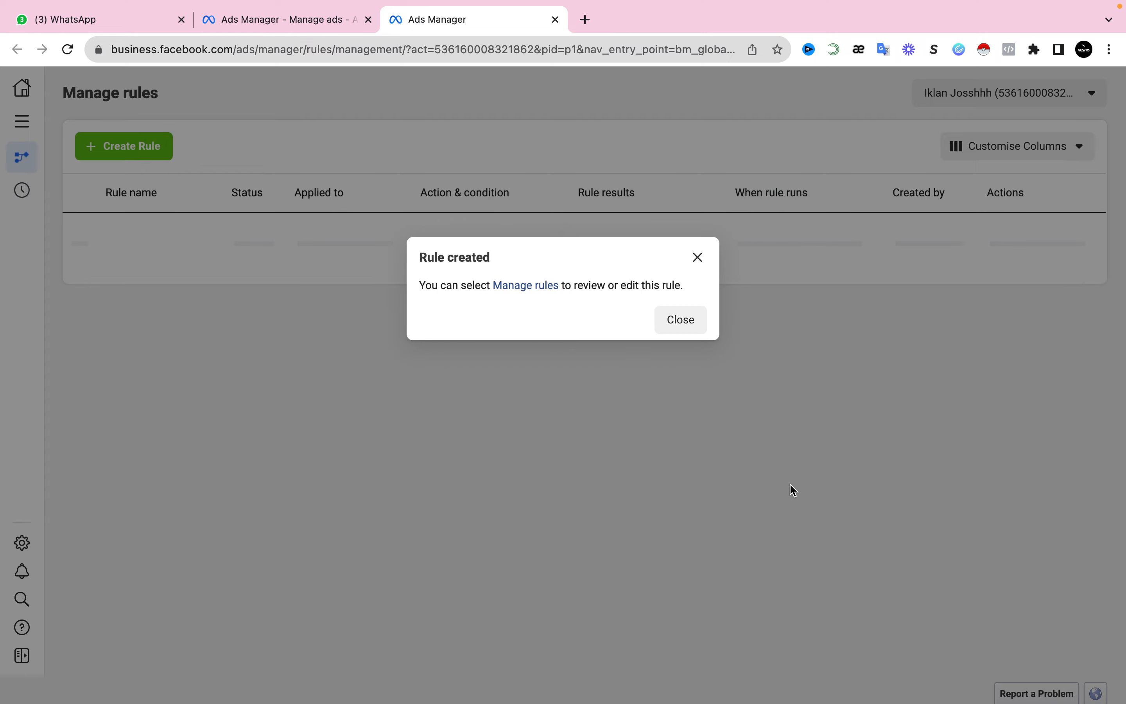
click(693, 329)
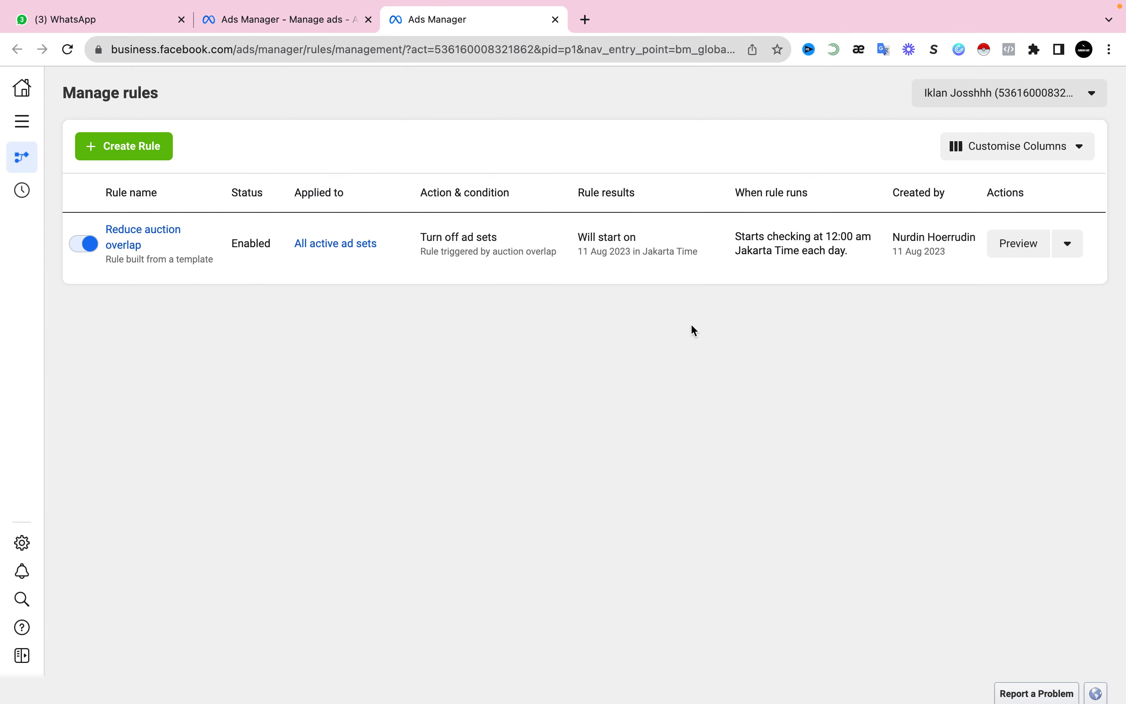
Create an "Optimise ad creative" rule with the action "Turn on standard enhancements".
click(158, 157)
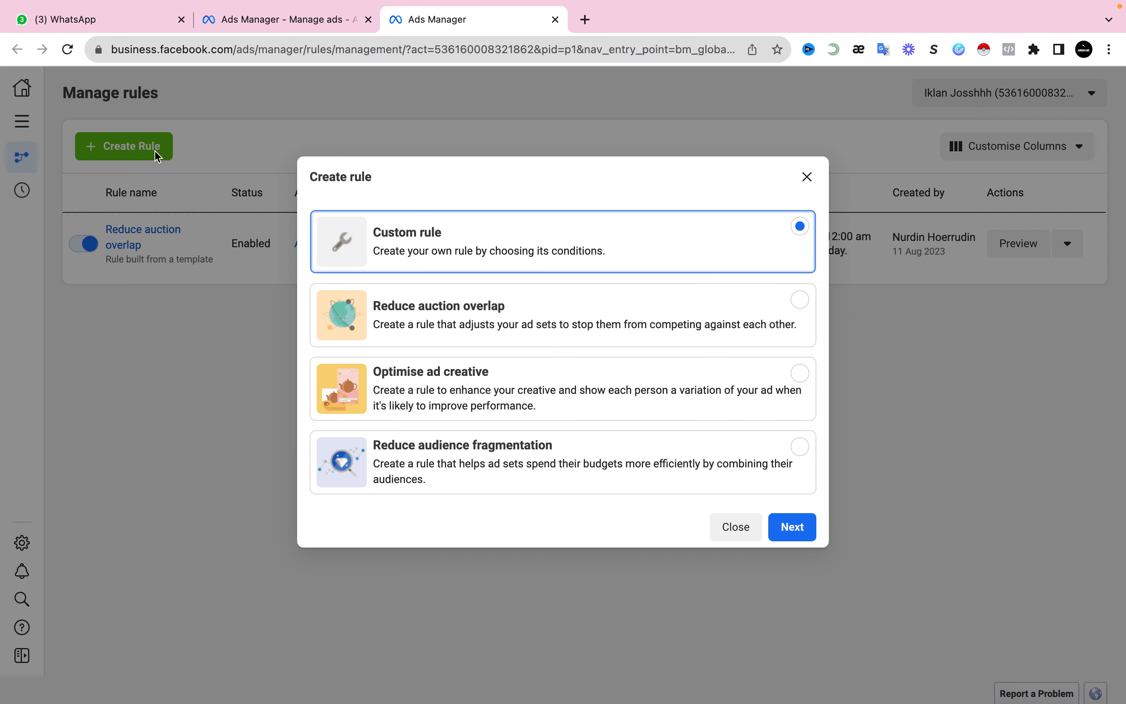
click(567, 389)
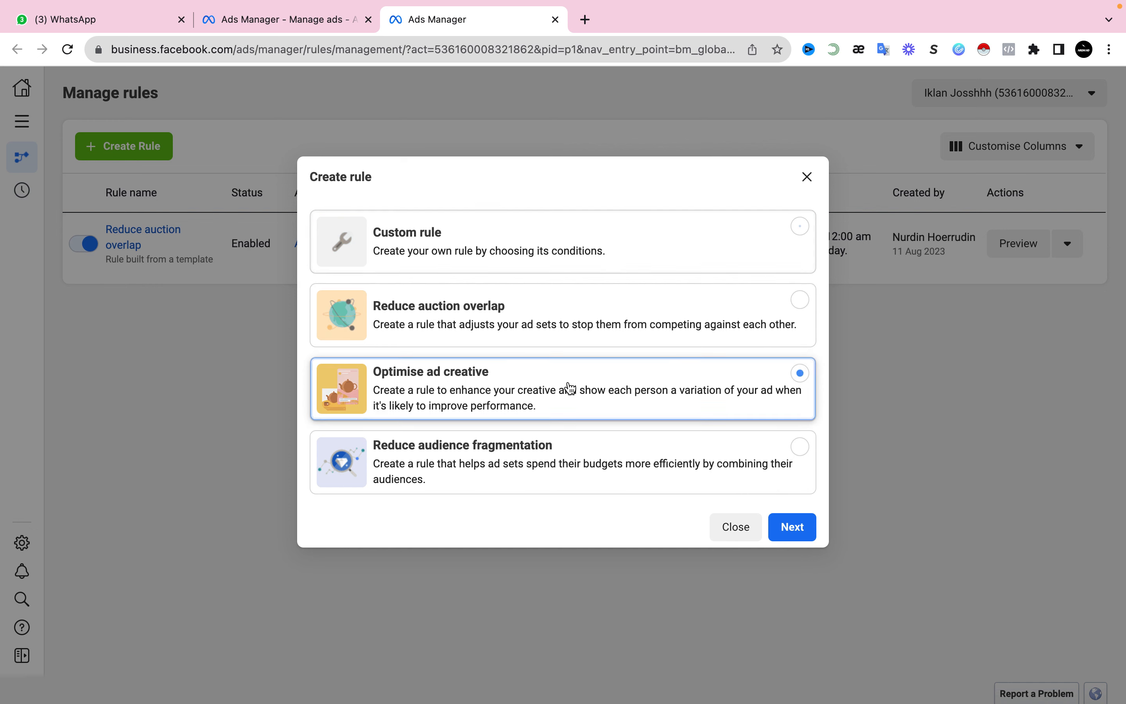
click(793, 526)
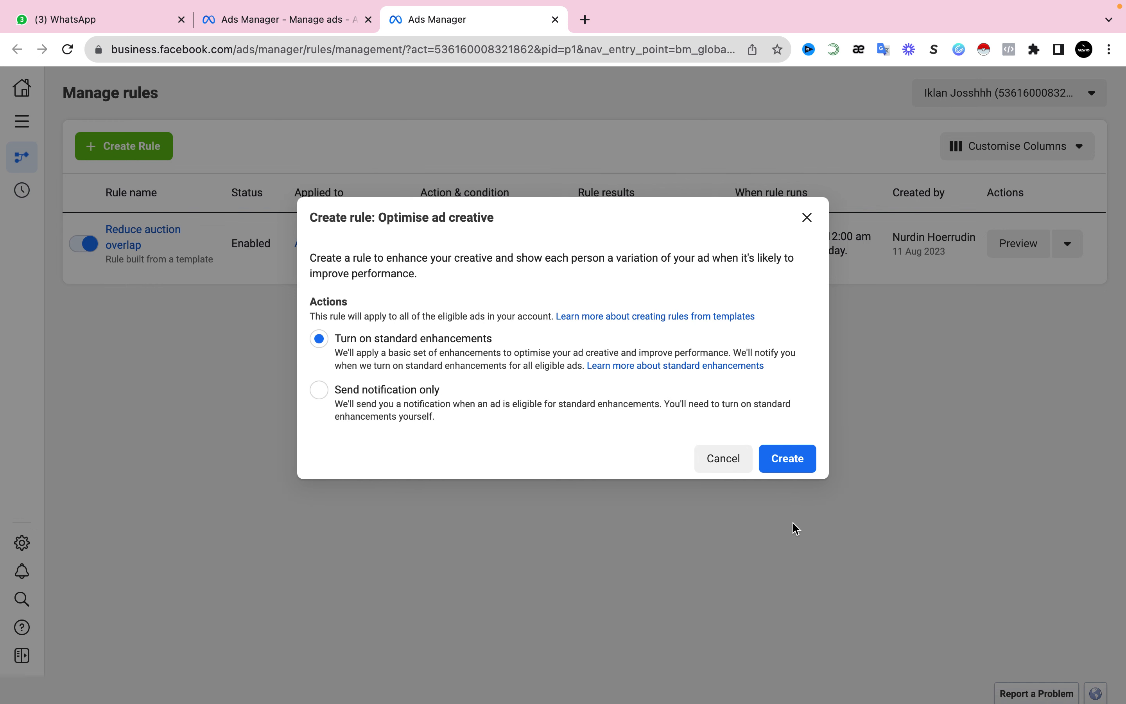
click(799, 472)
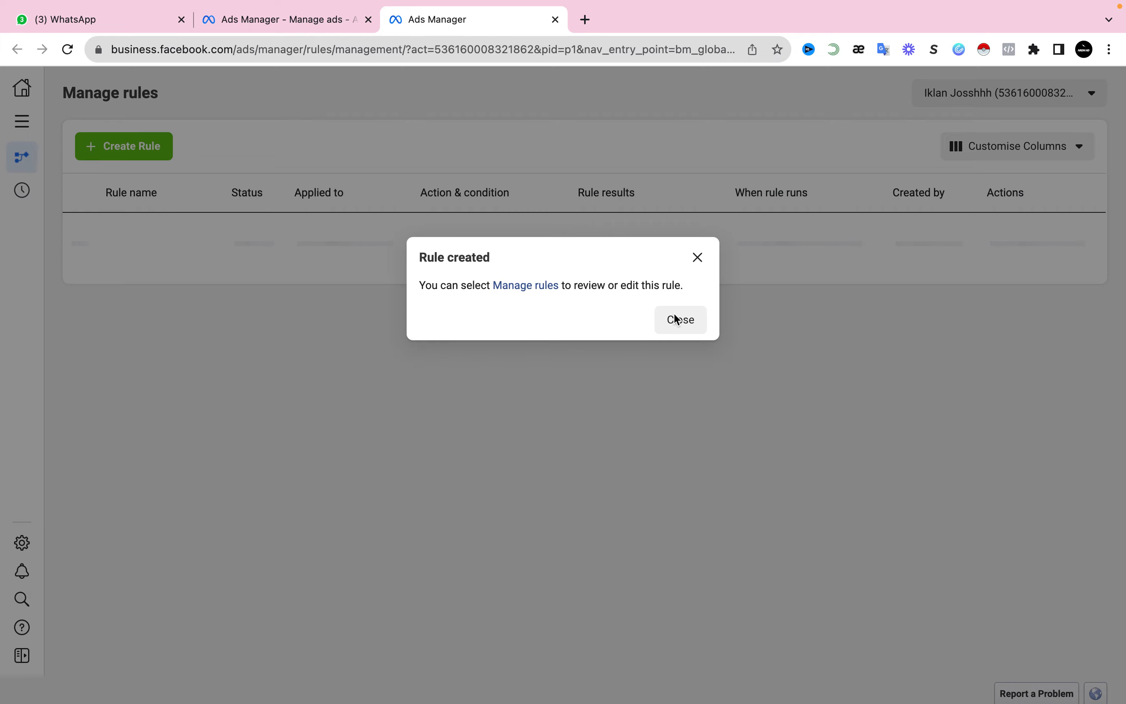
click(678, 319)
Create a "Reduce audience fragmentation" rule with the action "Combine ad sets, audiences and budgets automatically".
click(133, 153)
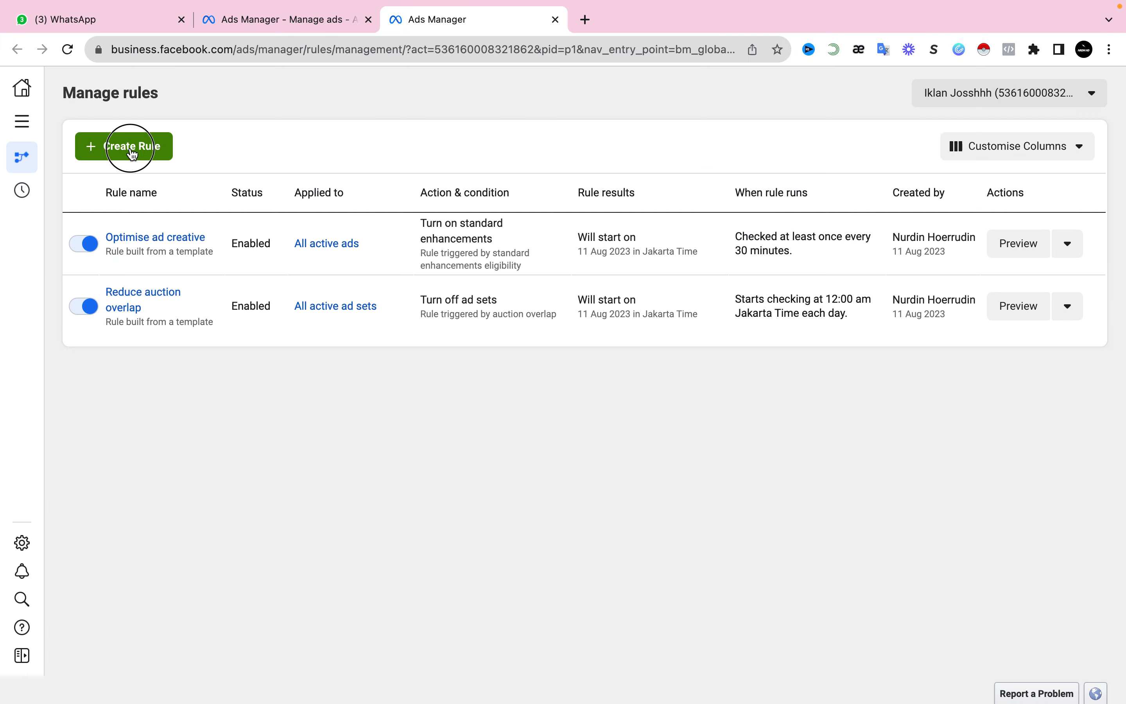
click(510, 461)
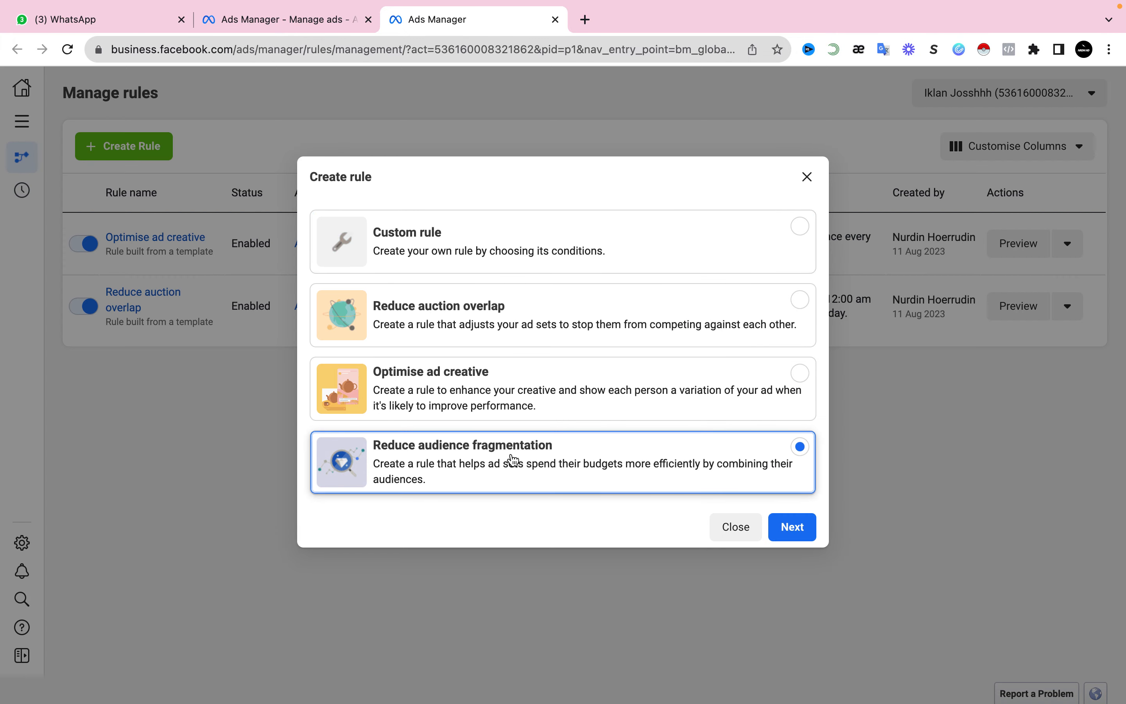
click(797, 530)
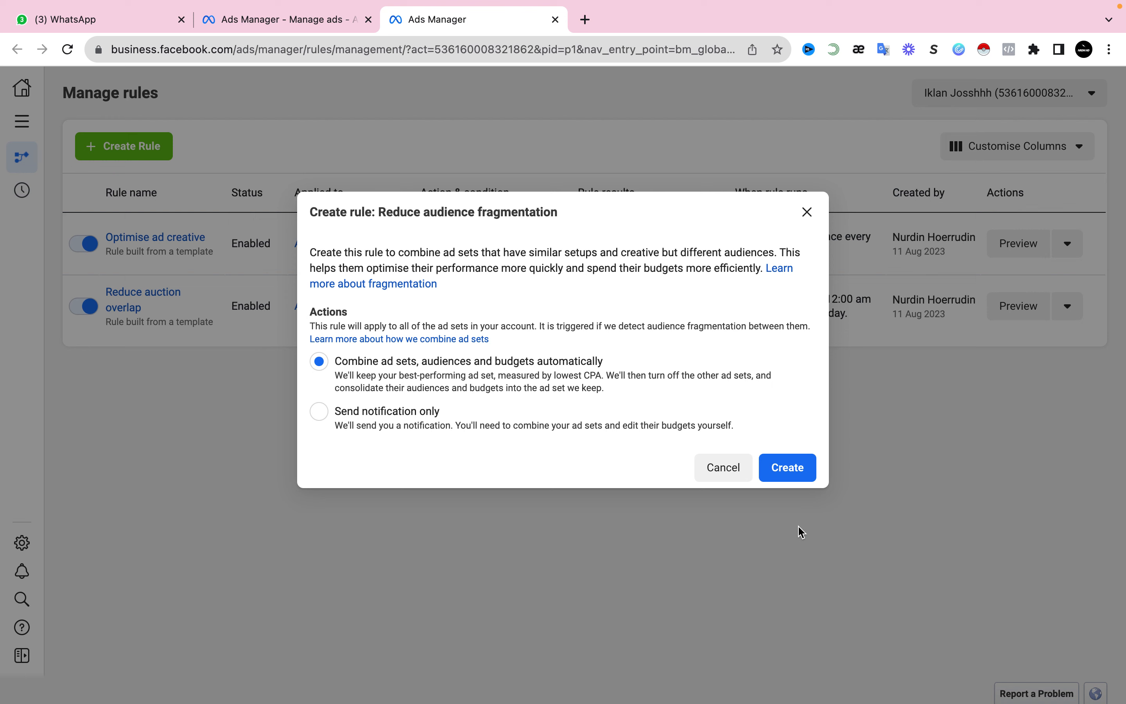
click(790, 473)
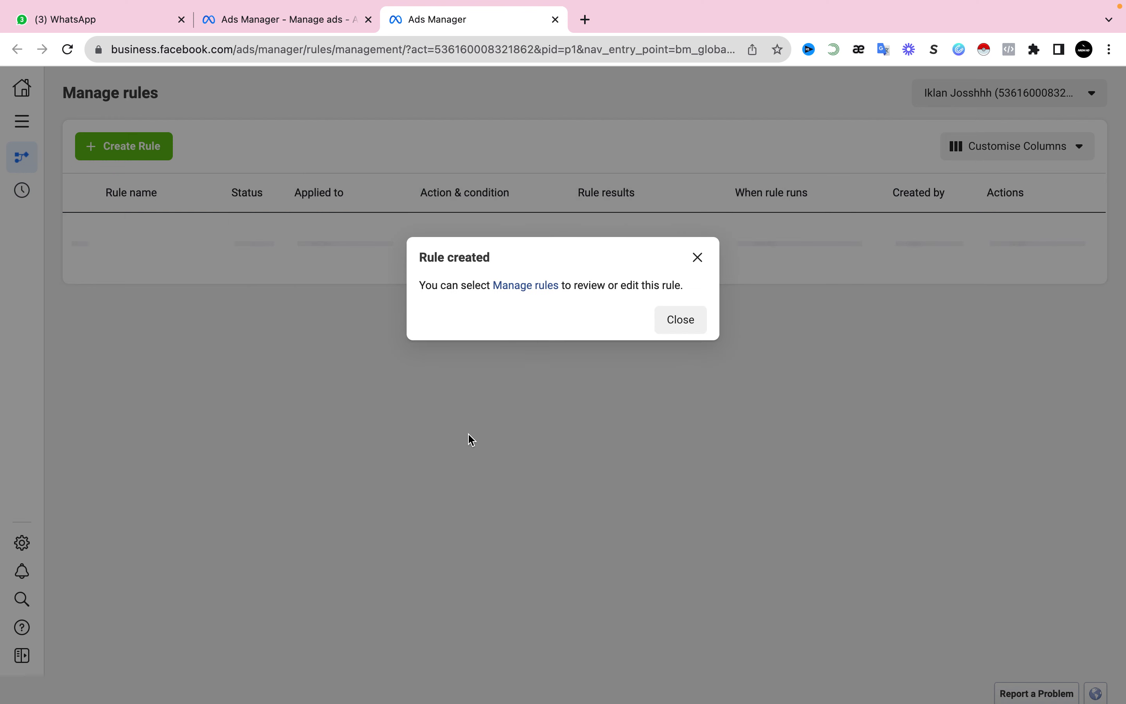
click(682, 321)
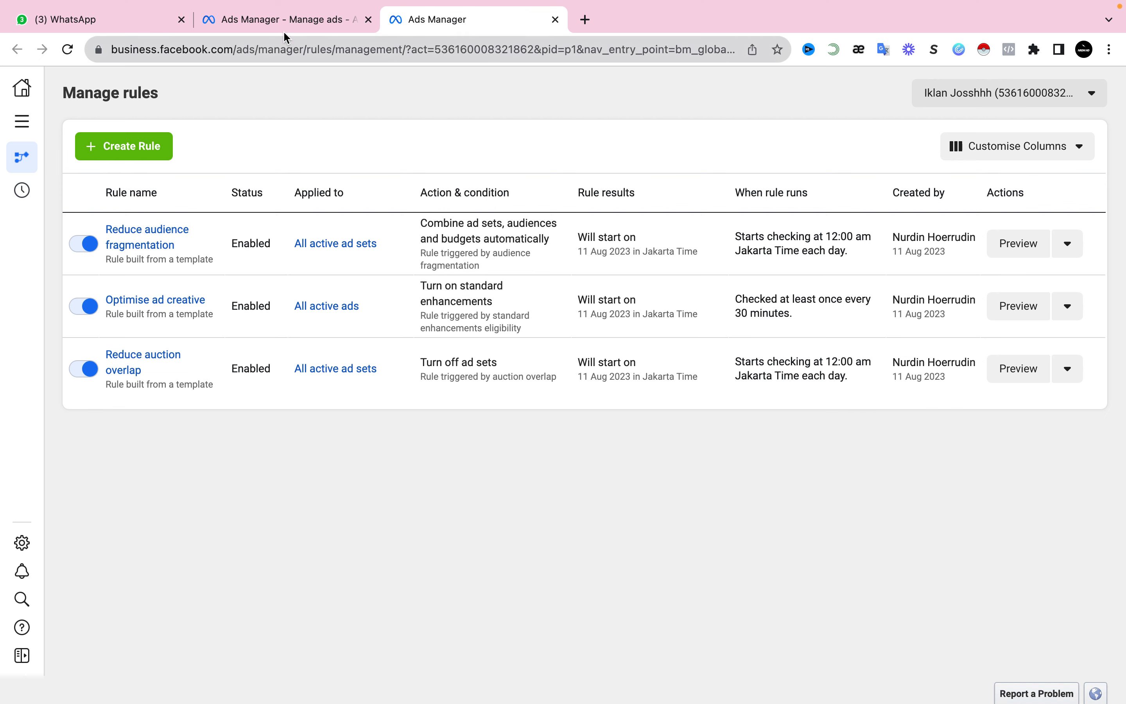
Return to the Ads Manager ads page and create a new campaign with the Sales objective.
click(278, 20)
click(103, 209)
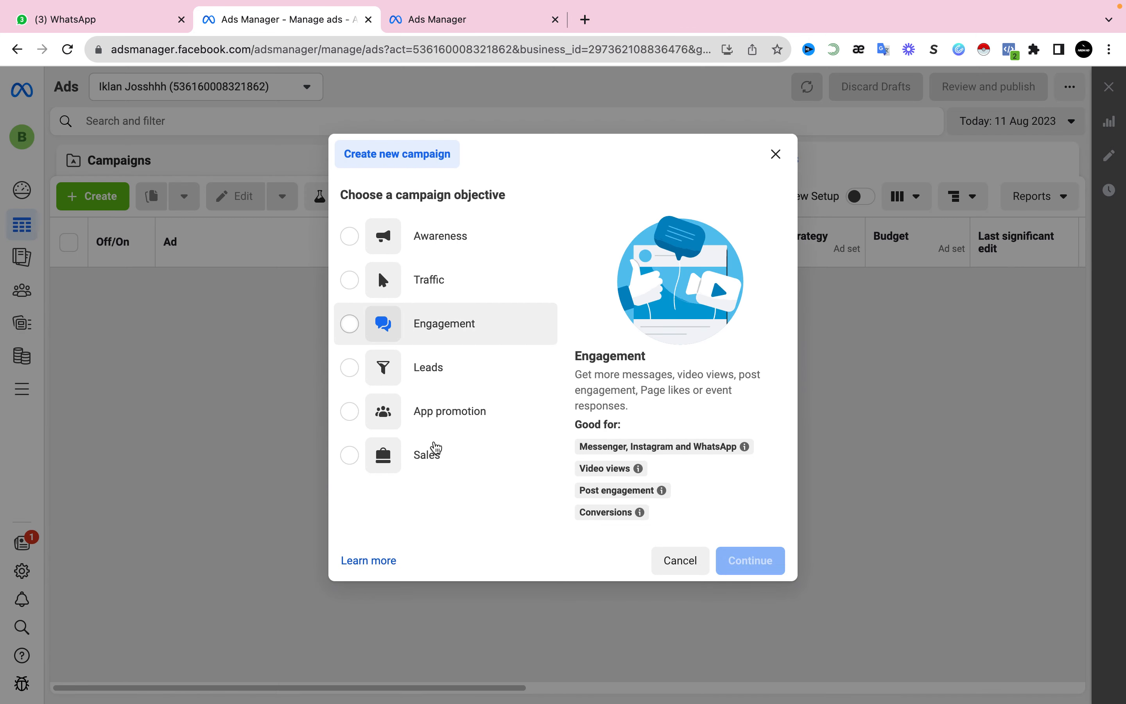
click(433, 458)
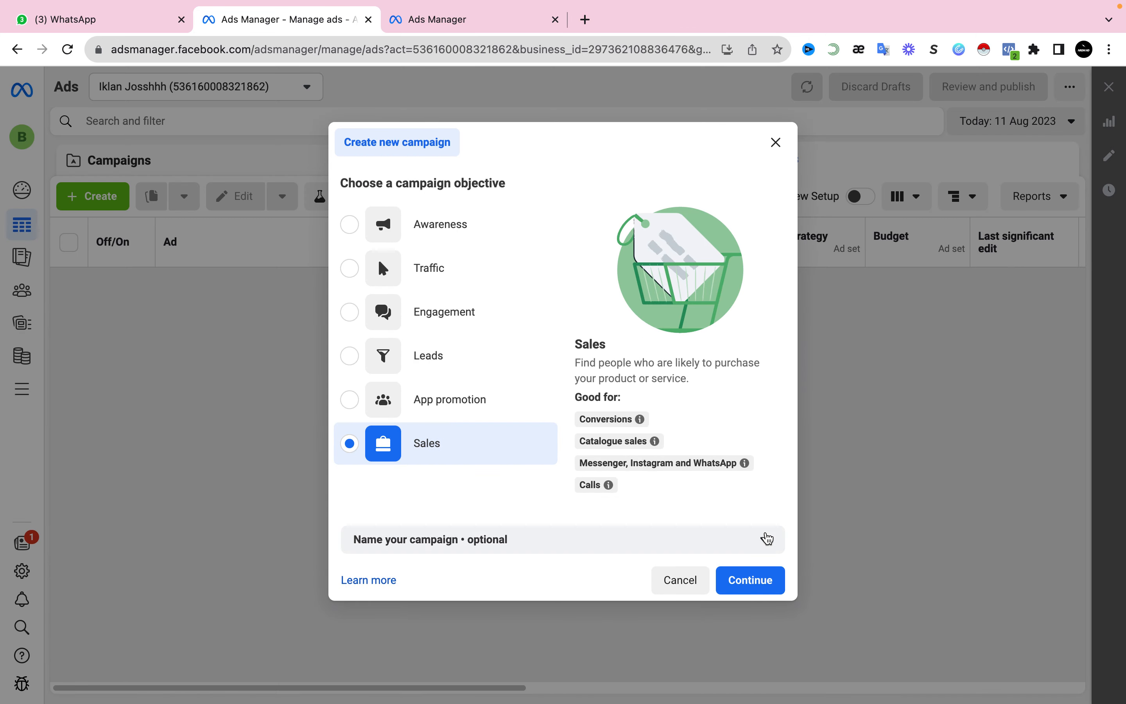
click(762, 586)
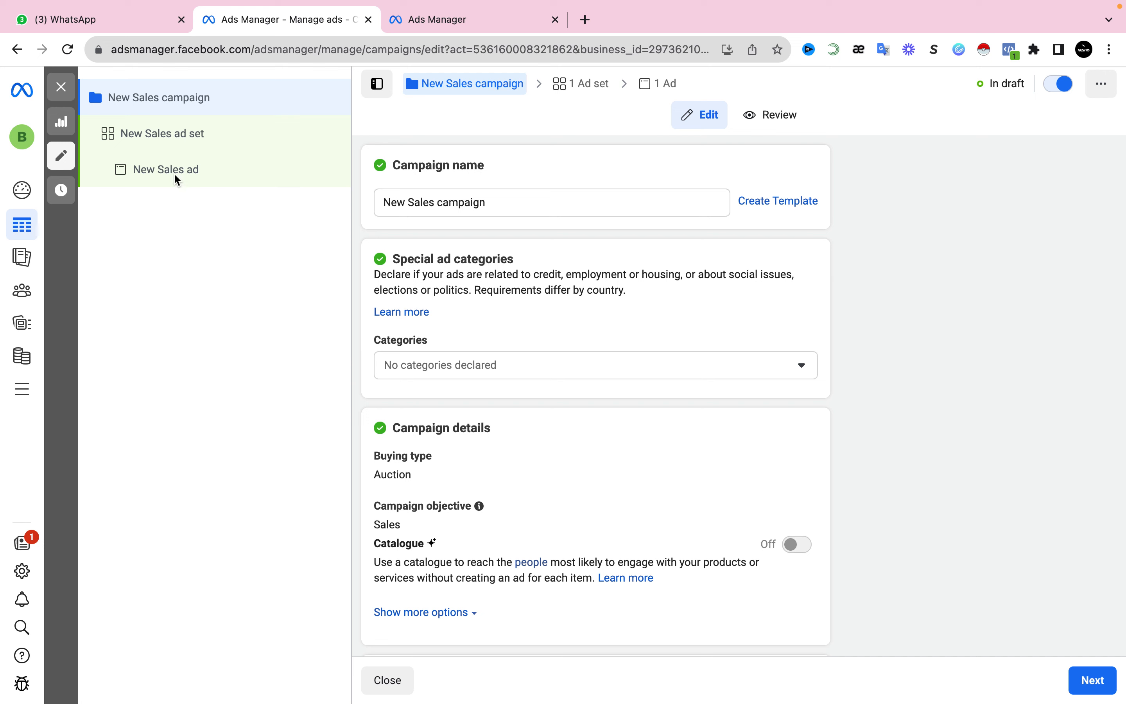
Upload joger 4.jpeg from the Downloads folder as media for the New Sales ad's creative.
click(165, 169)
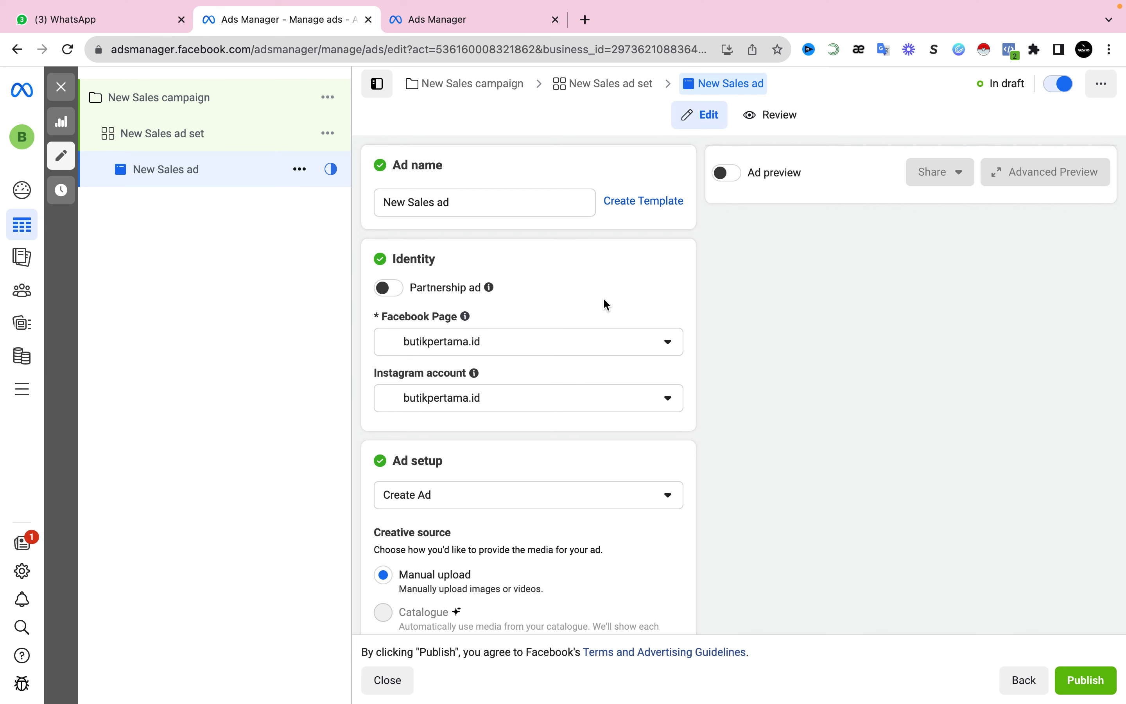
scroll(606, 305, down, 10)
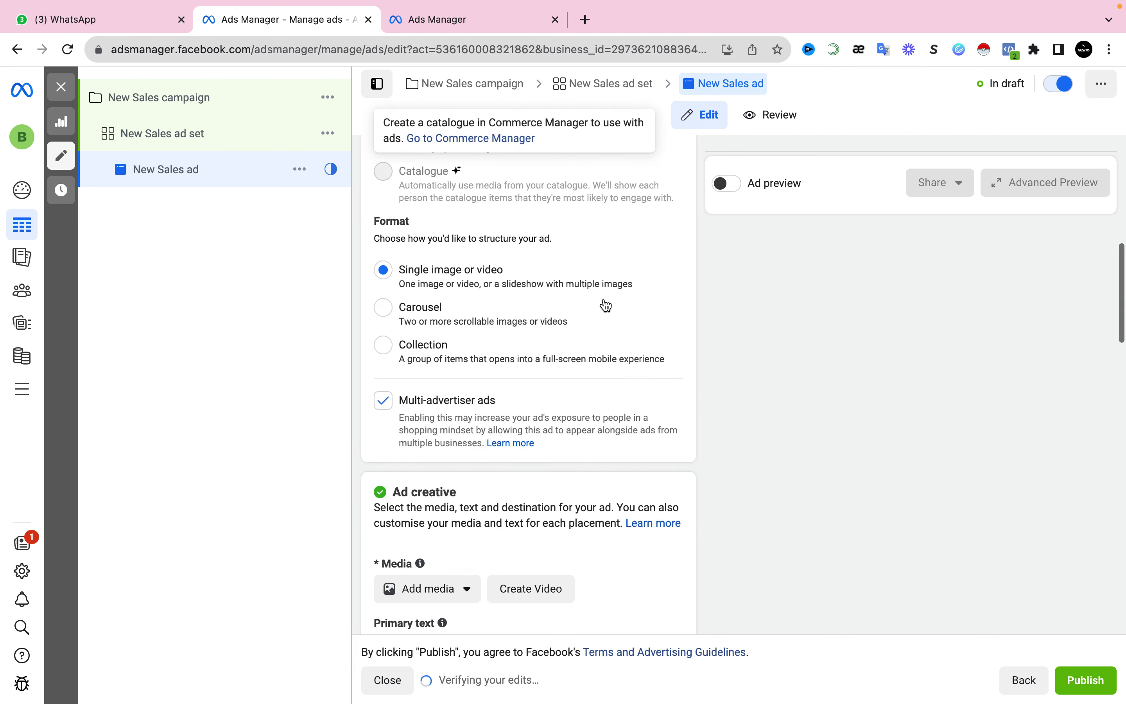
scroll(548, 505, up, 5)
scroll(546, 505, down, 7)
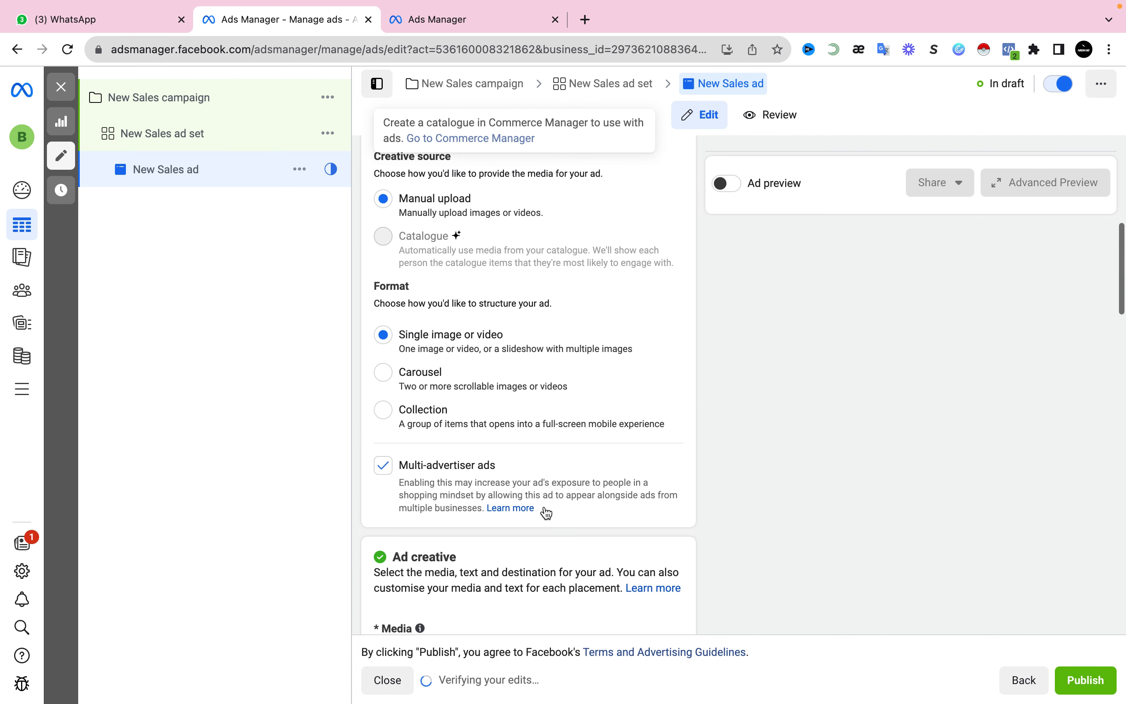
scroll(546, 512, down, 3)
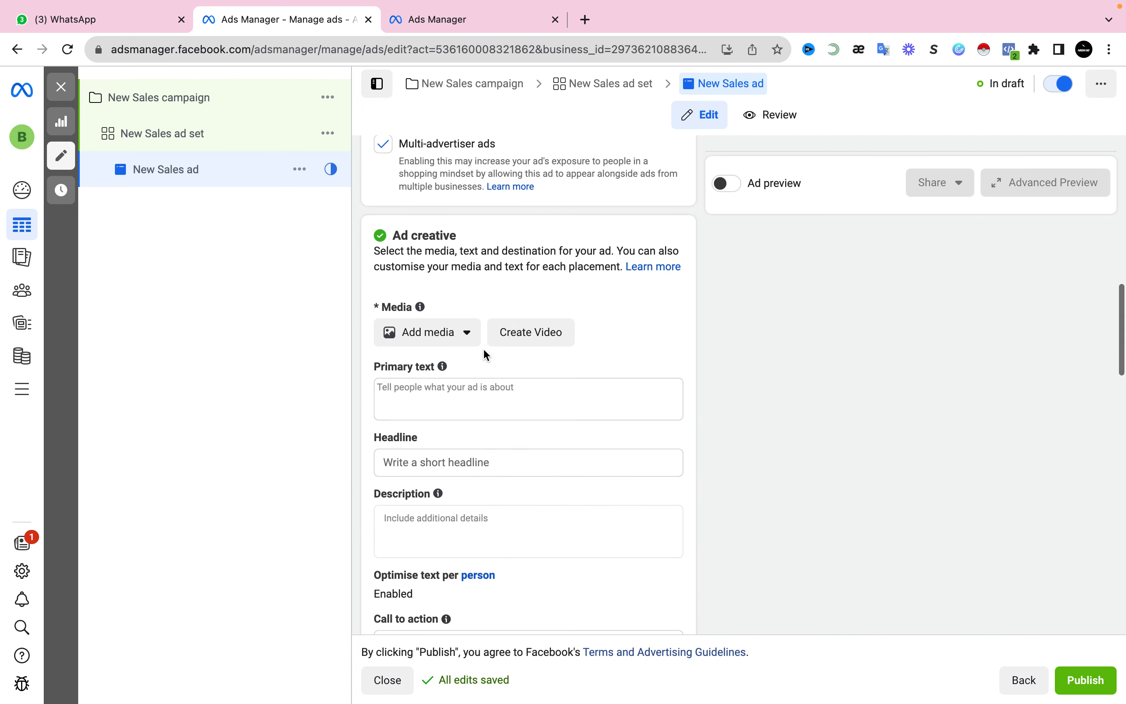
click(450, 334)
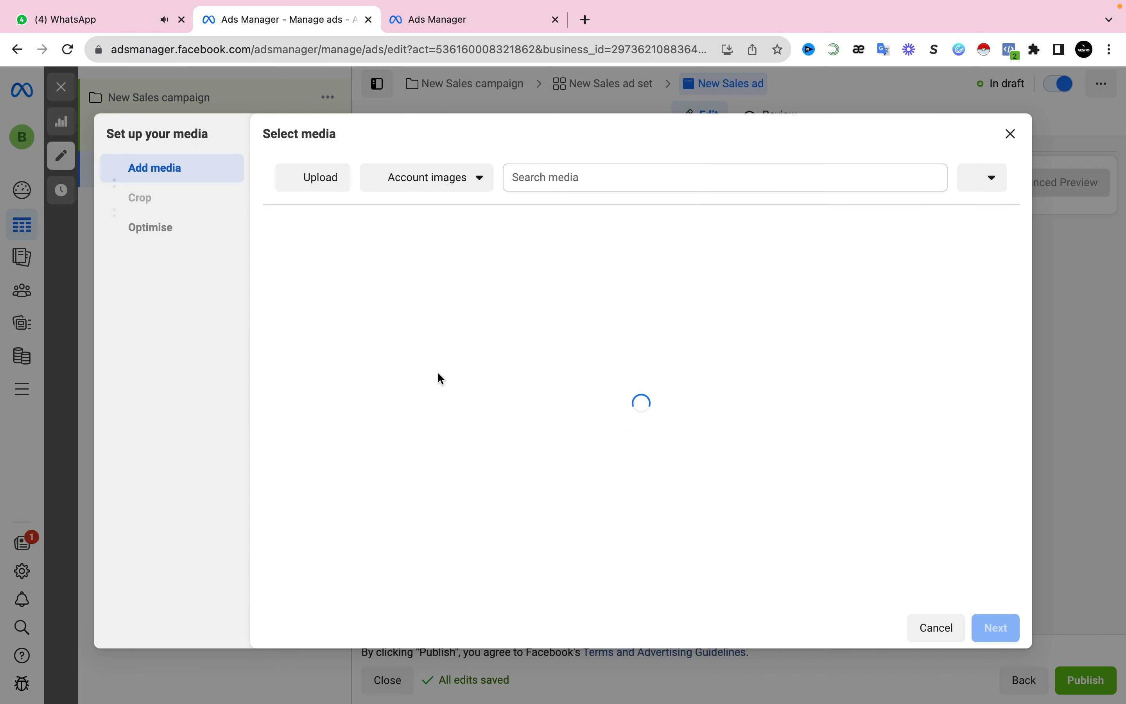
click(327, 186)
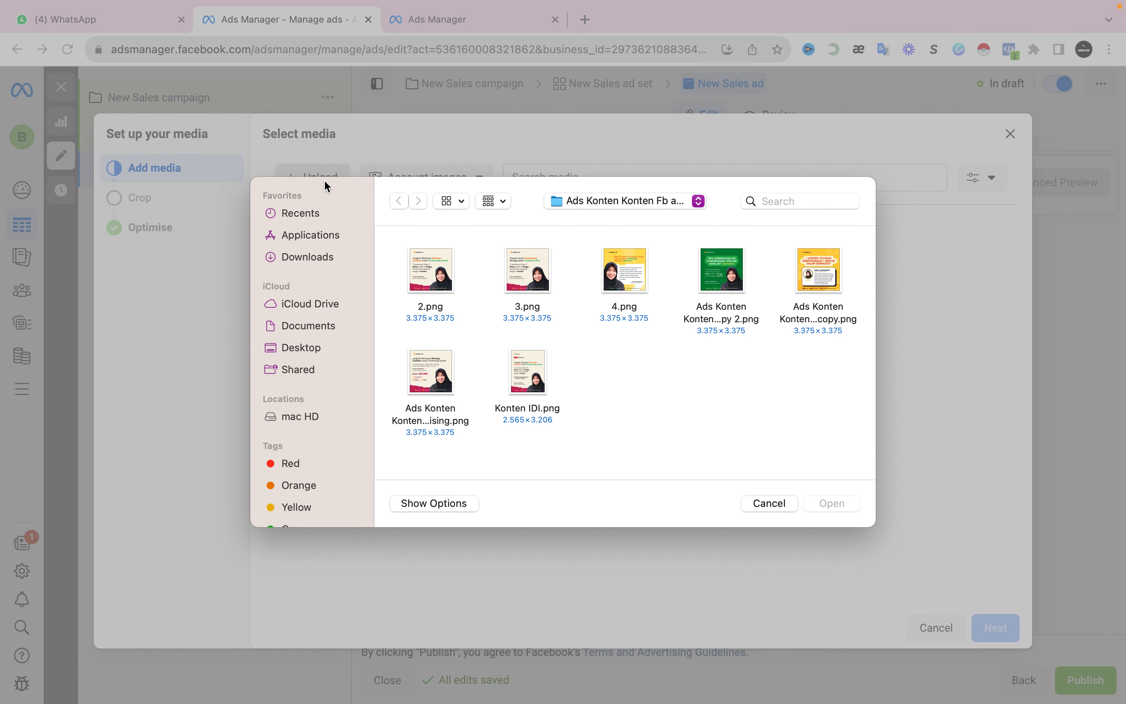
click(309, 259)
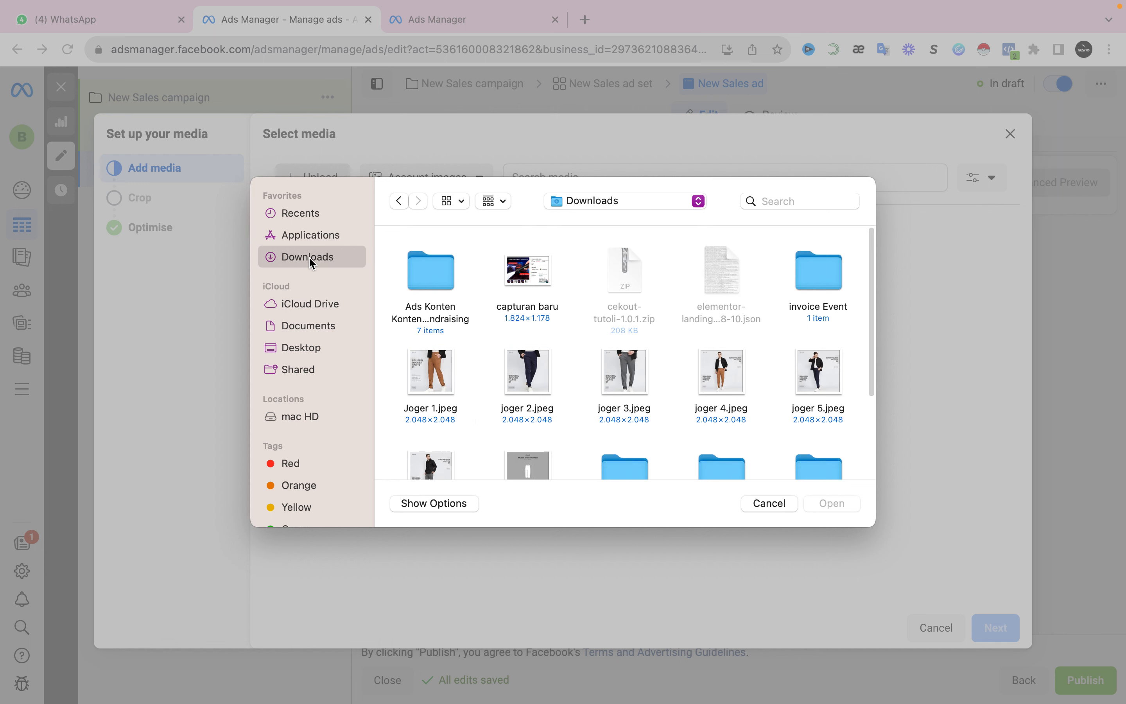
click(728, 366)
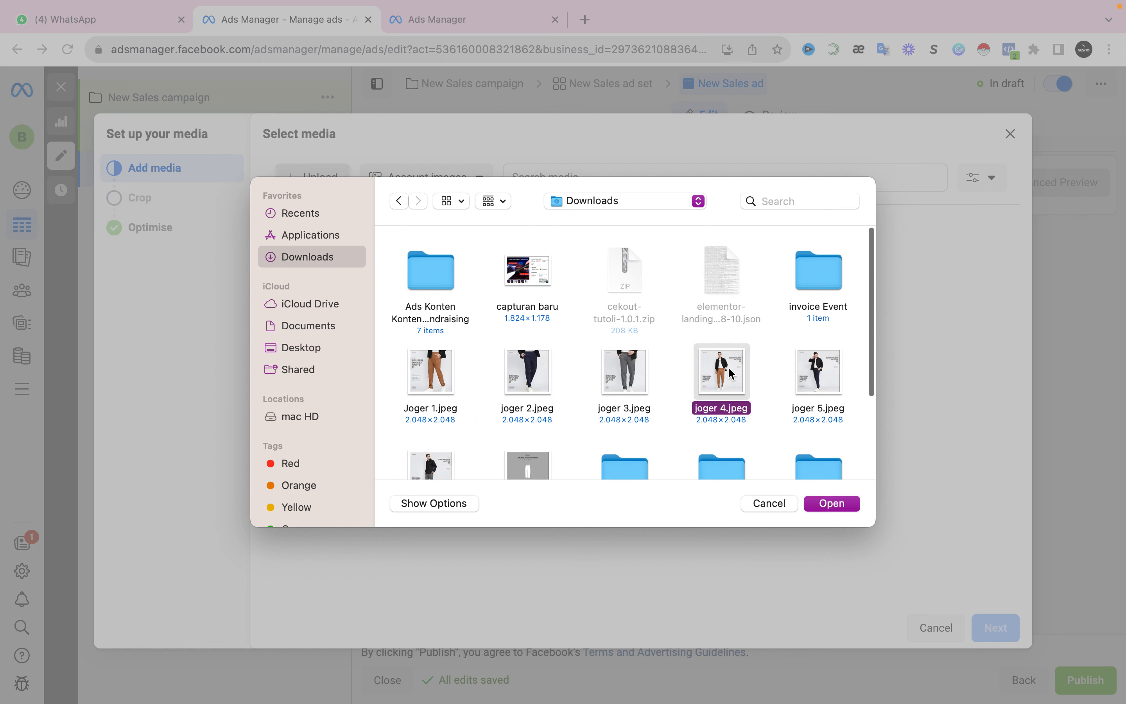
click(830, 505)
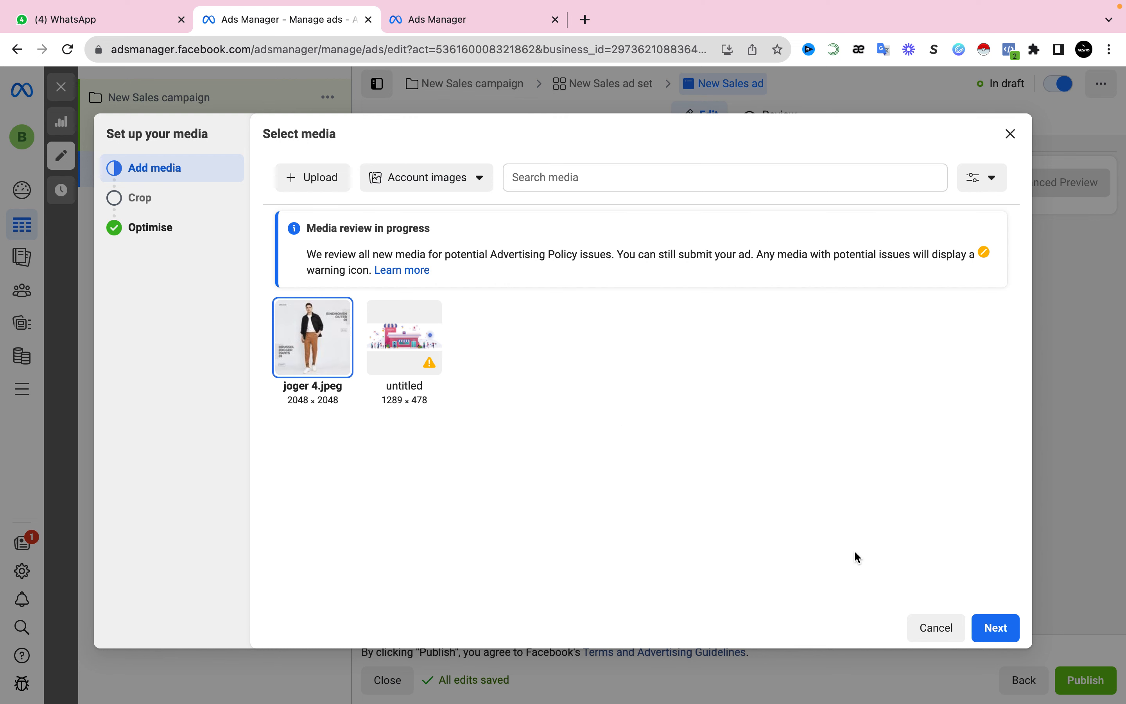
Accept the recommended crops for joger 4.jpeg and finish the media setup with all Advantage+ creative optimisations turned on.
click(997, 632)
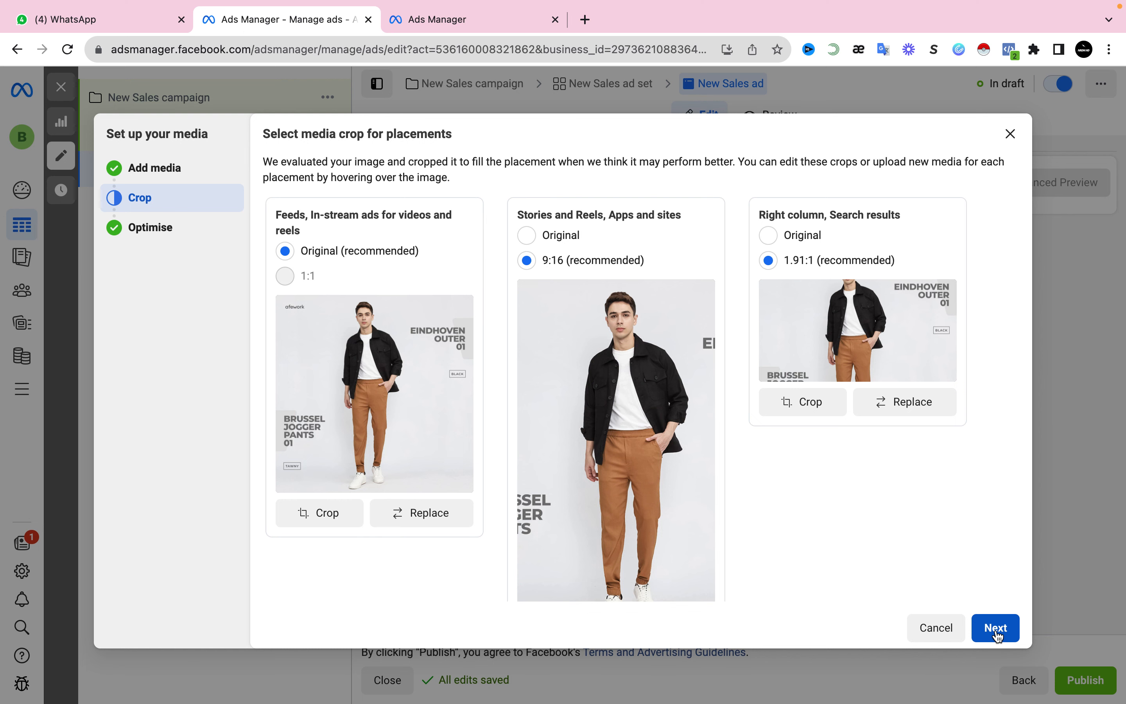
click(998, 635)
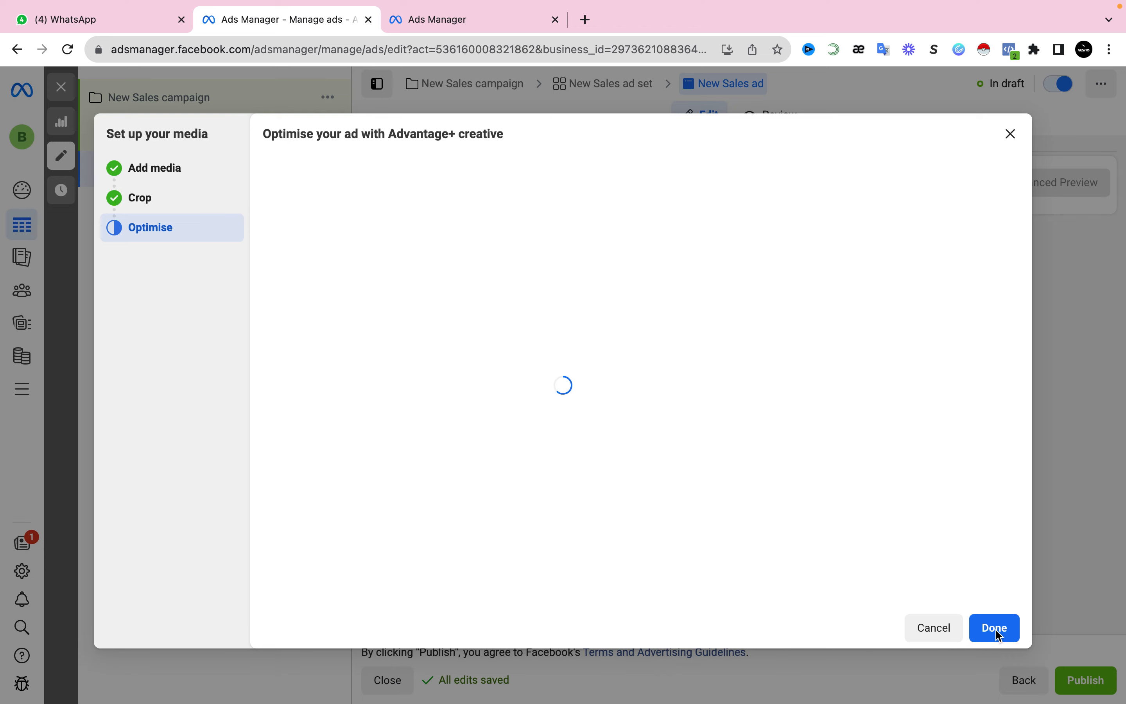
scroll(499, 234, down, 3)
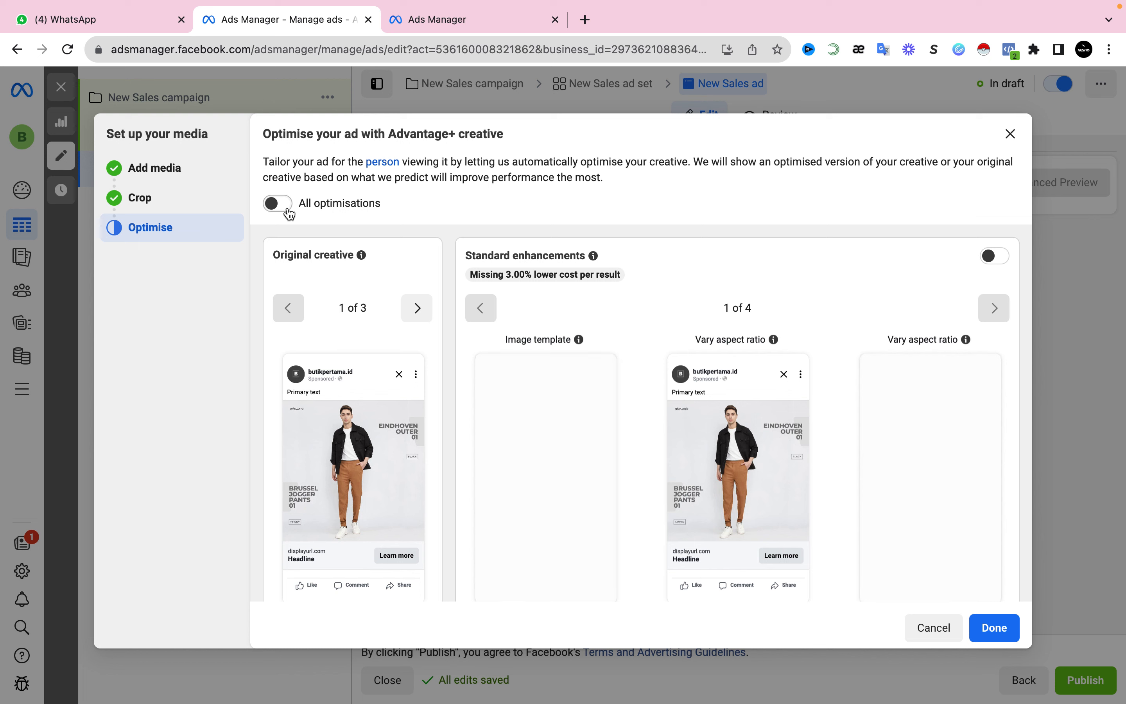
click(288, 212)
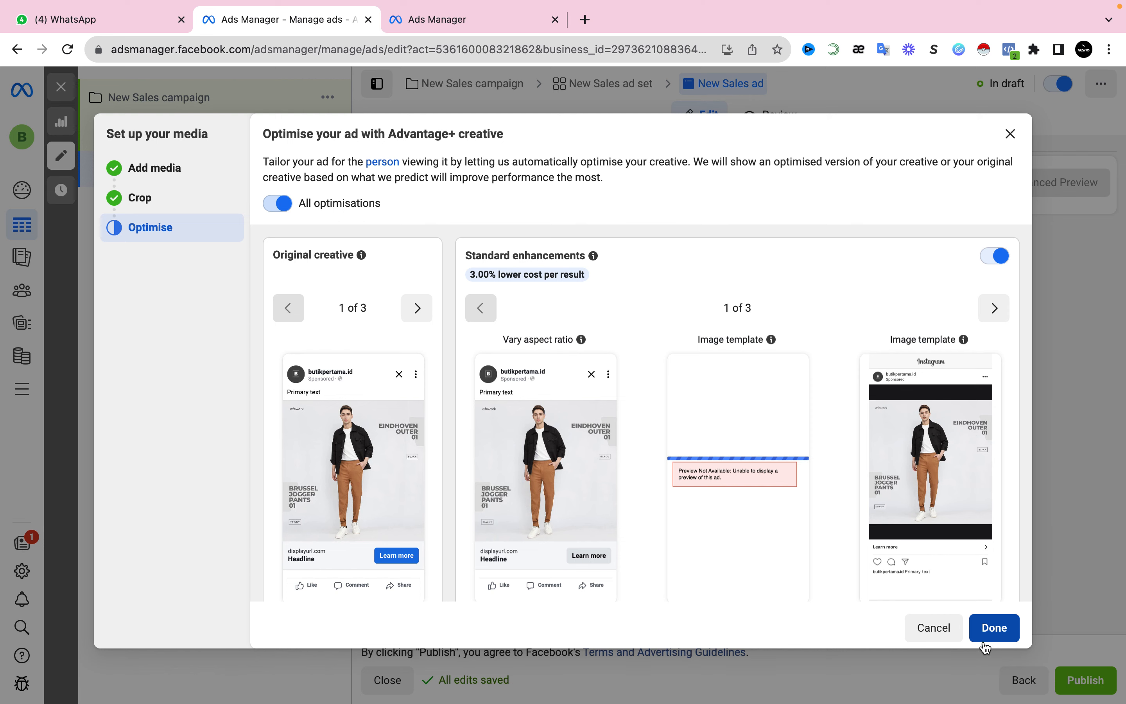
click(990, 628)
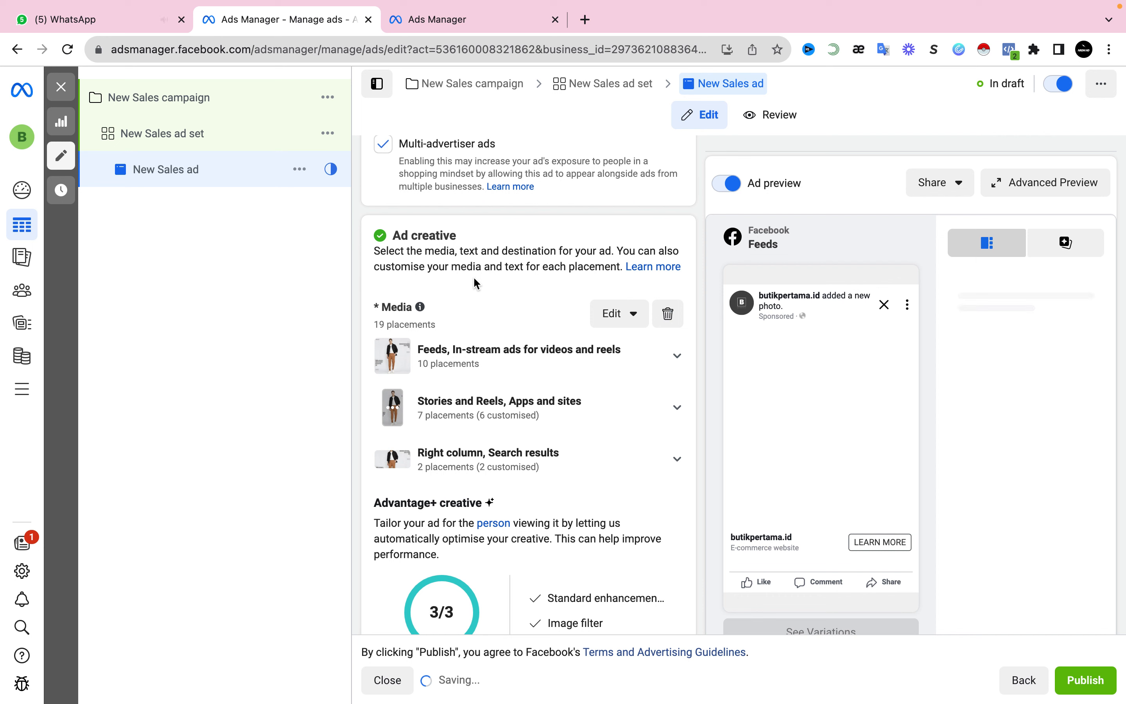
Open the New Sales ad set and switch its placements from Advantage+ to manual placements.
click(154, 141)
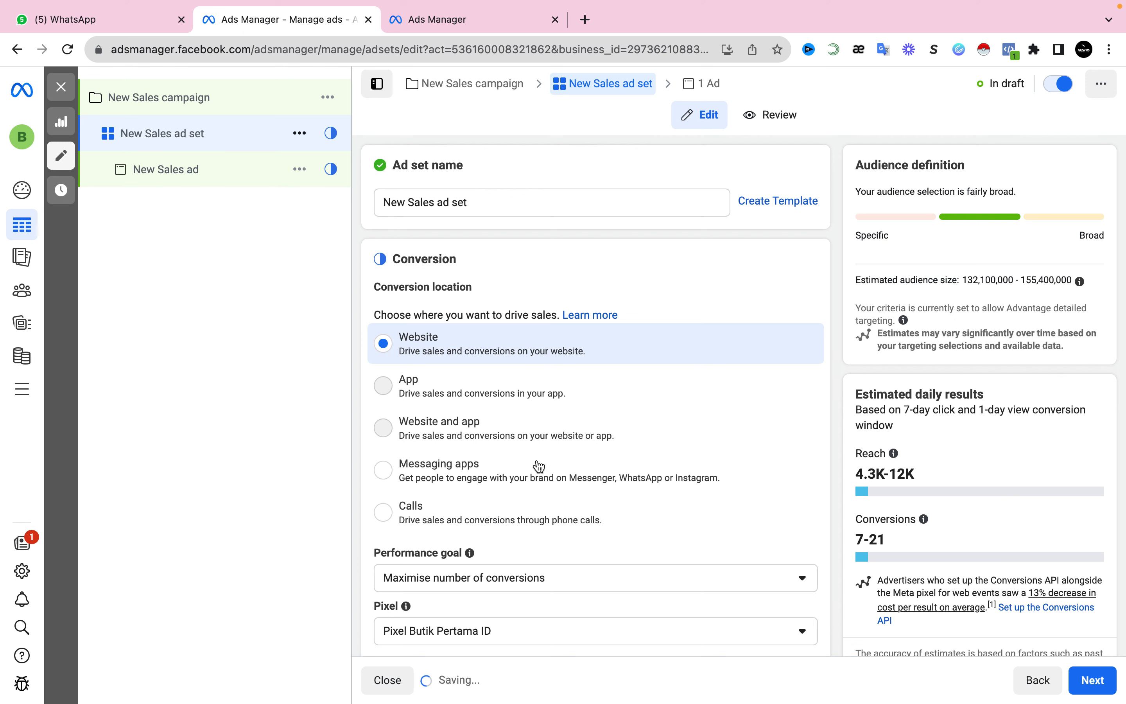
scroll(539, 465, down, 15)
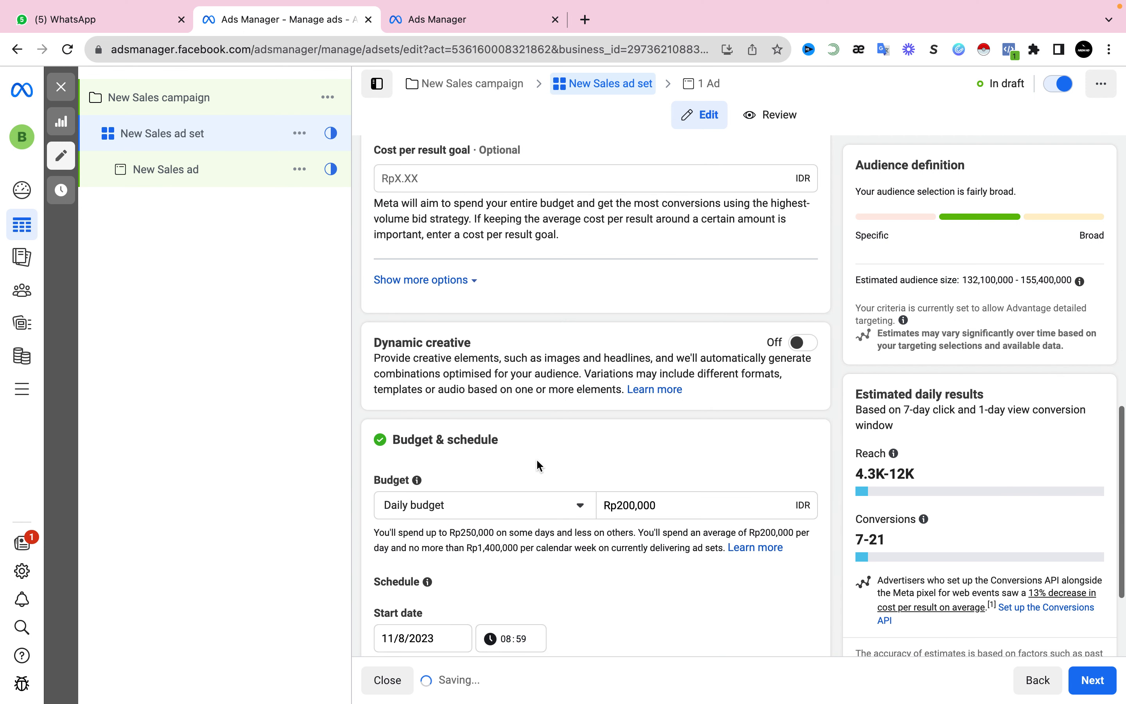
scroll(537, 466, down, 5)
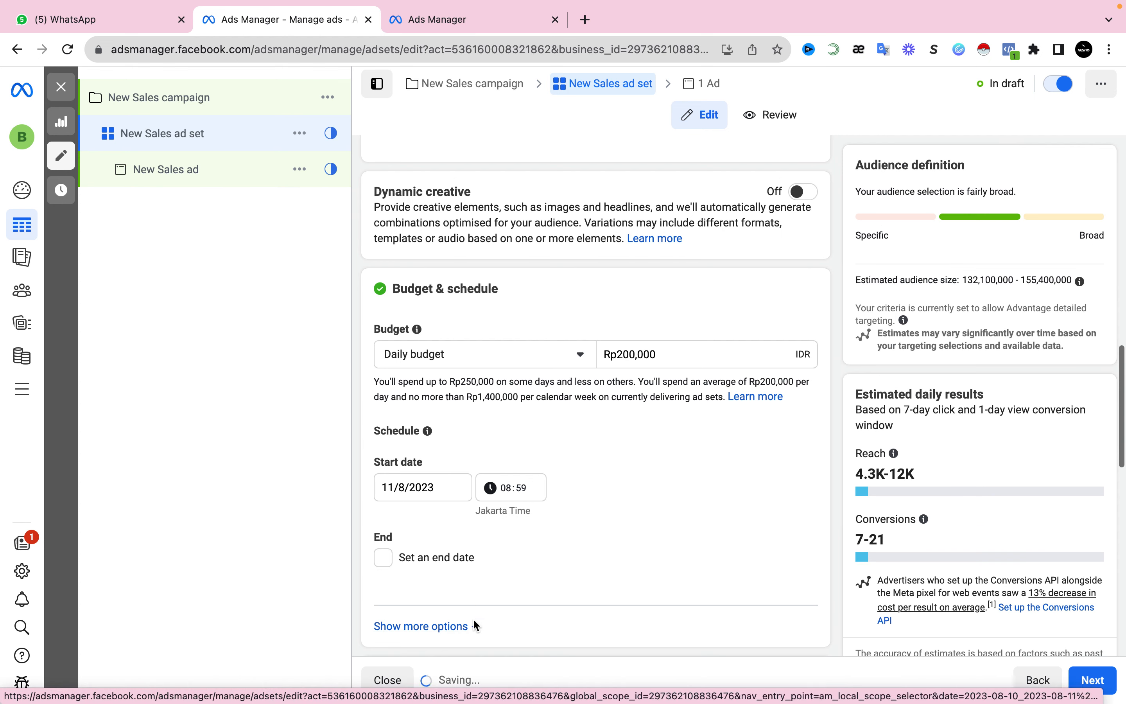
click(466, 628)
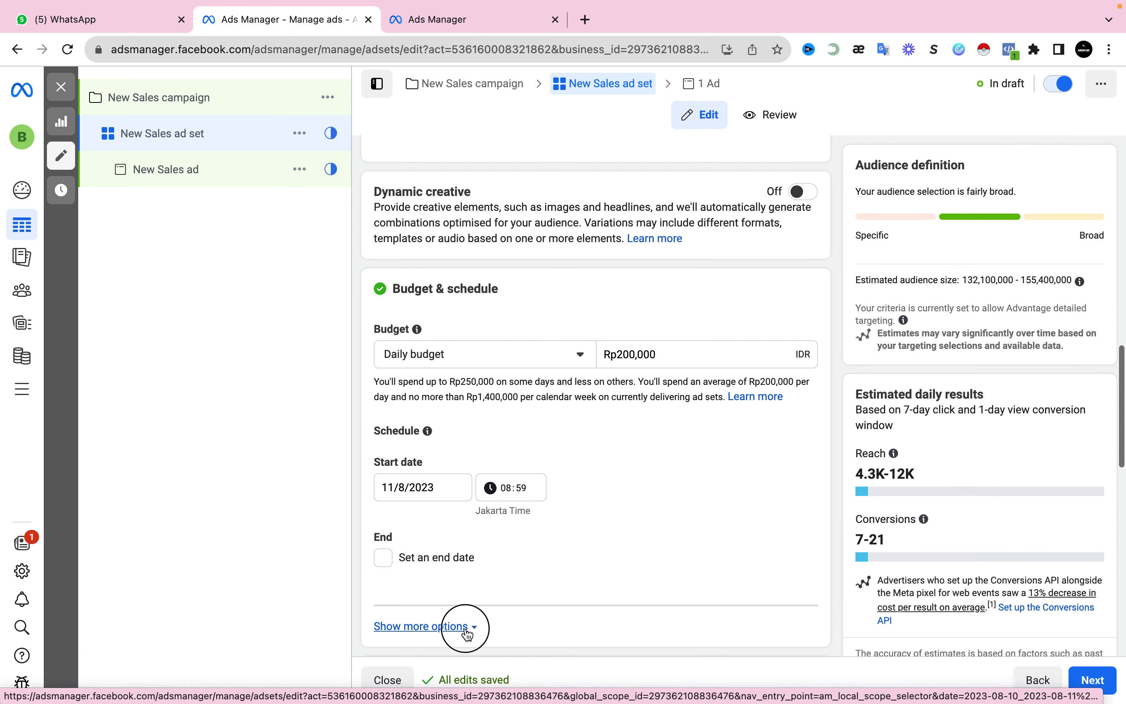
scroll(538, 571, down, 15)
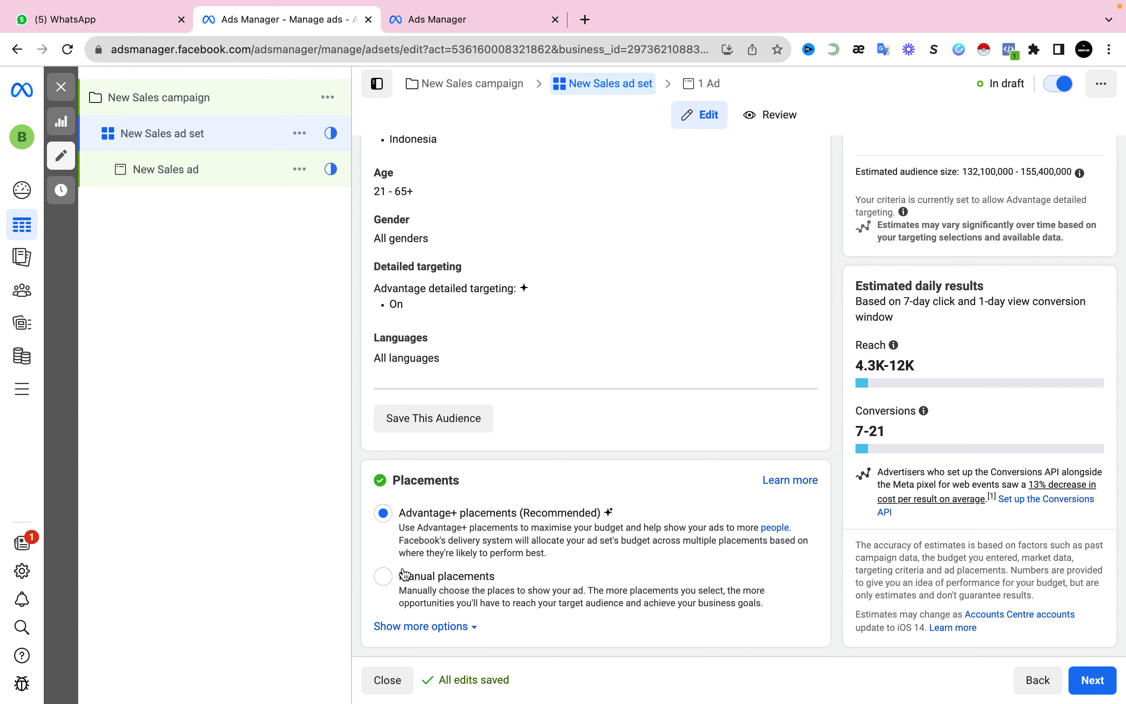
click(383, 585)
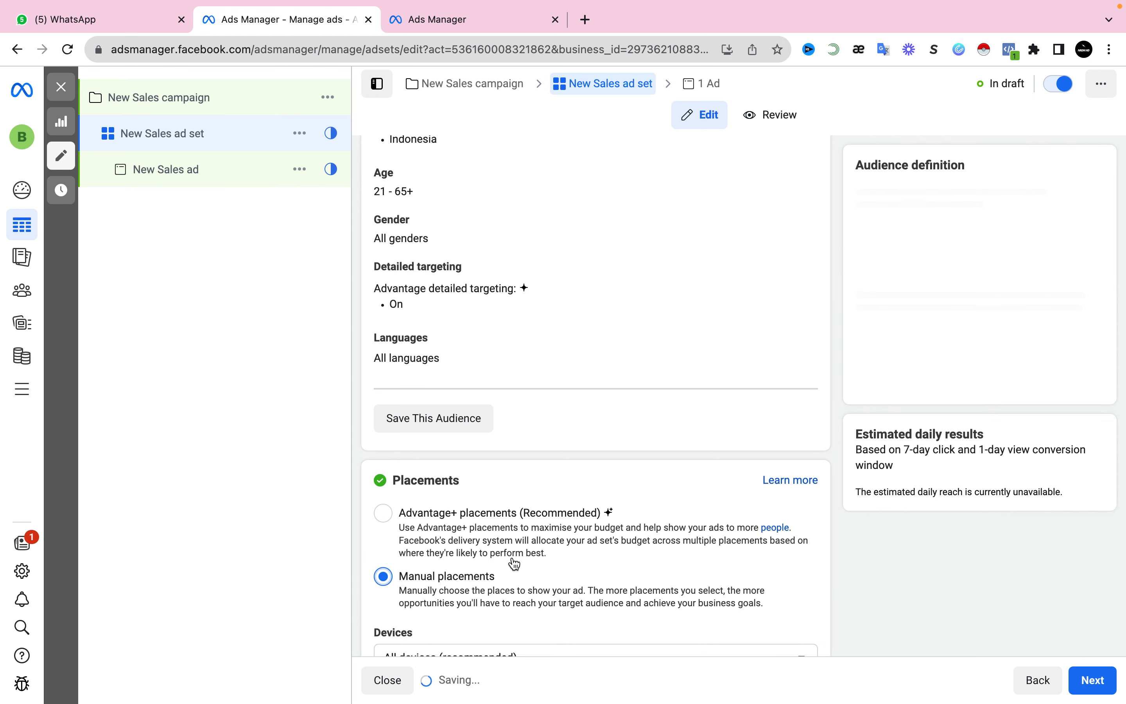
Restrict the manual placements to mobile devices and deselect the Audience Network and Messenger platforms.
scroll(514, 563, down, 7)
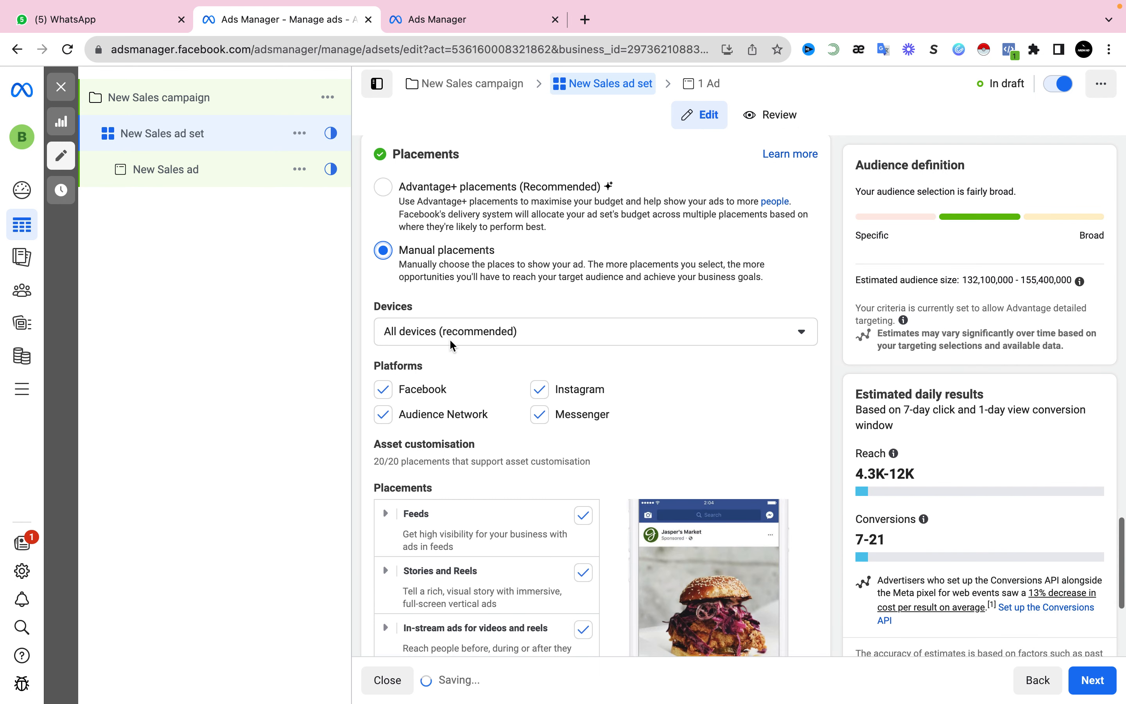
click(422, 332)
click(386, 397)
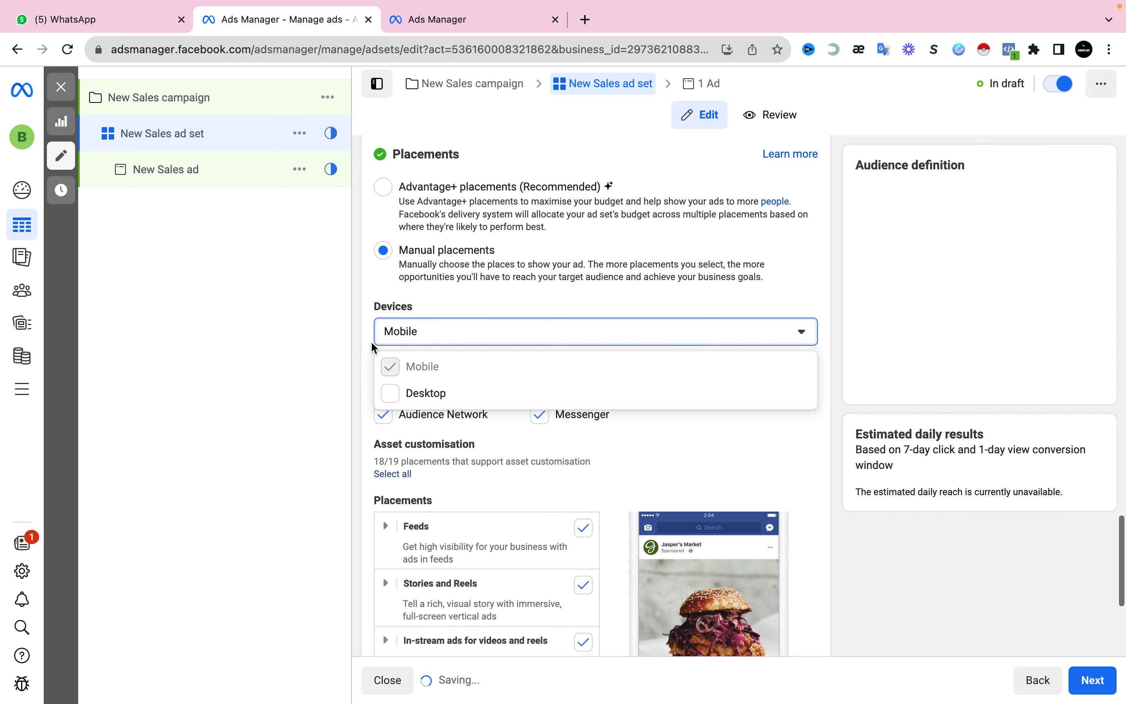
scroll(397, 530, down, 5)
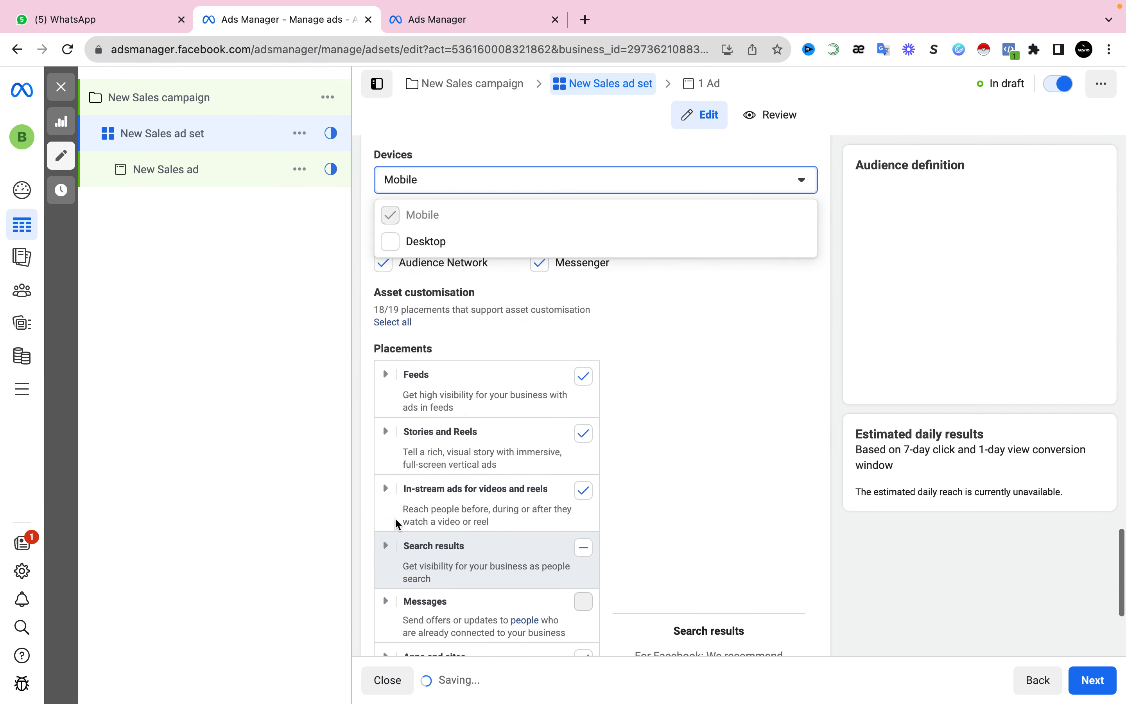
click(386, 264)
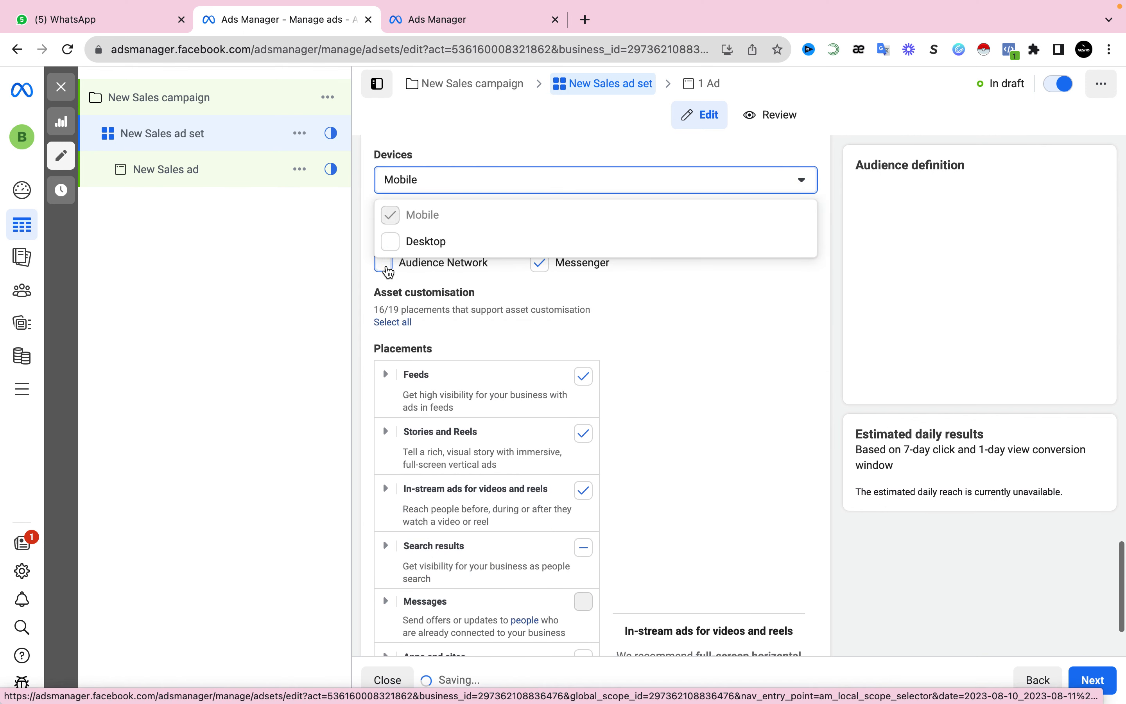
click(544, 266)
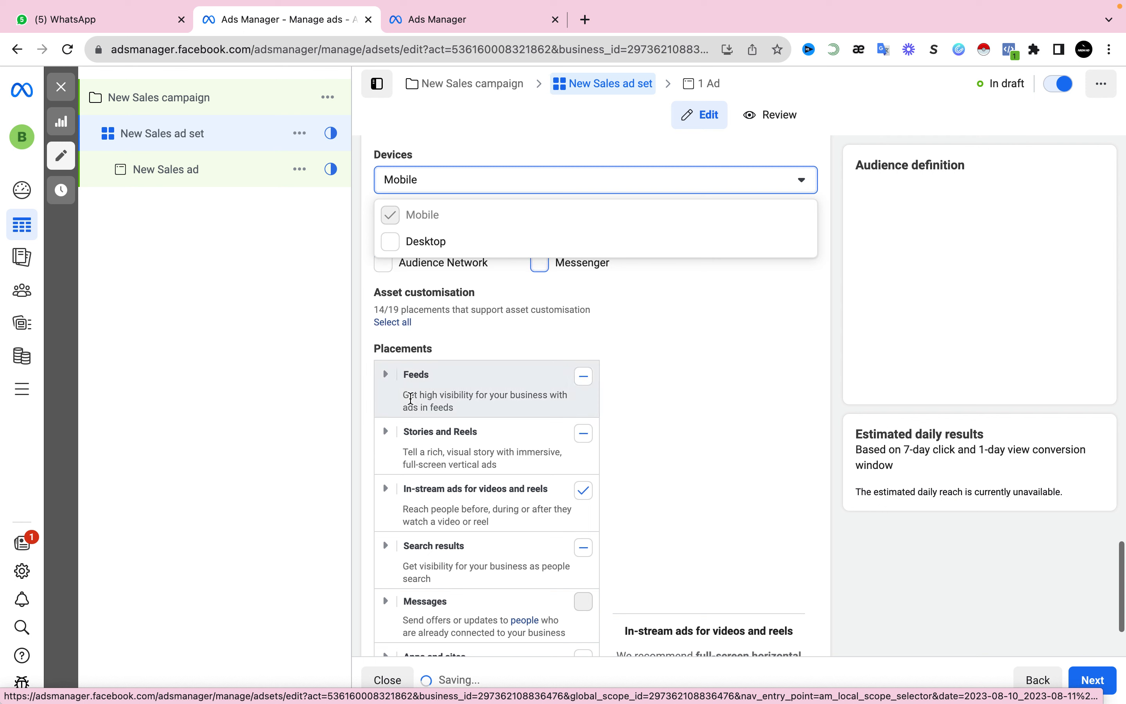
Expand the Feeds placements and deselect Facebook Marketplace.
scroll(411, 398, down, 3)
click(388, 268)
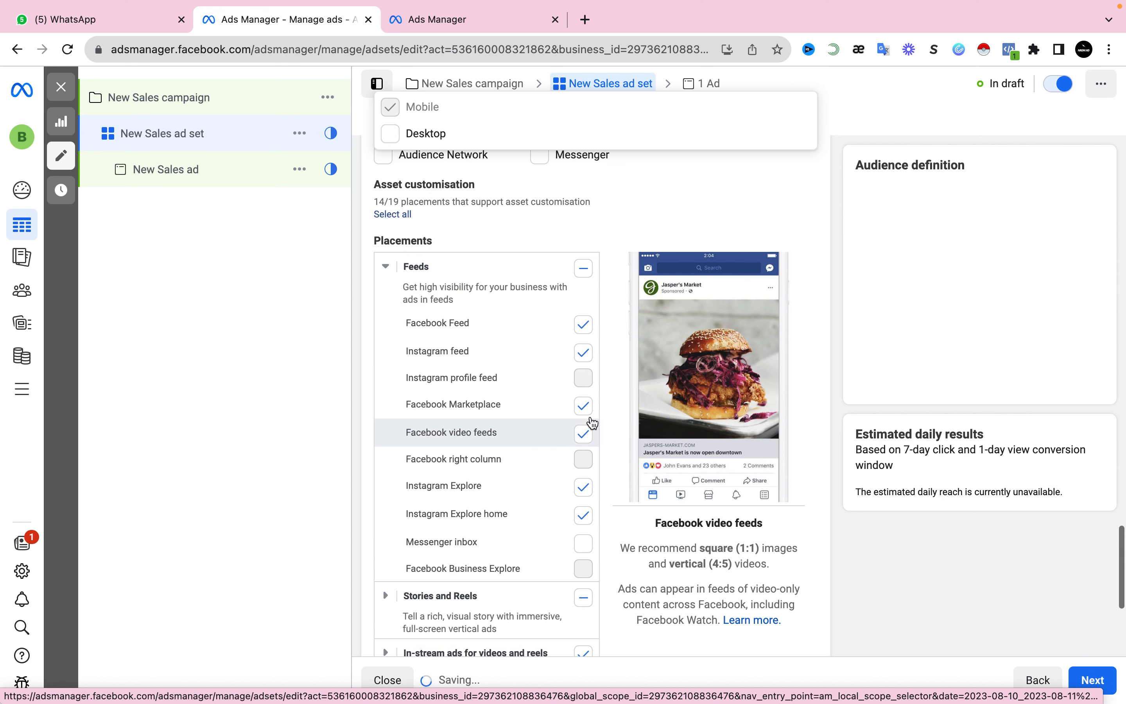
click(588, 413)
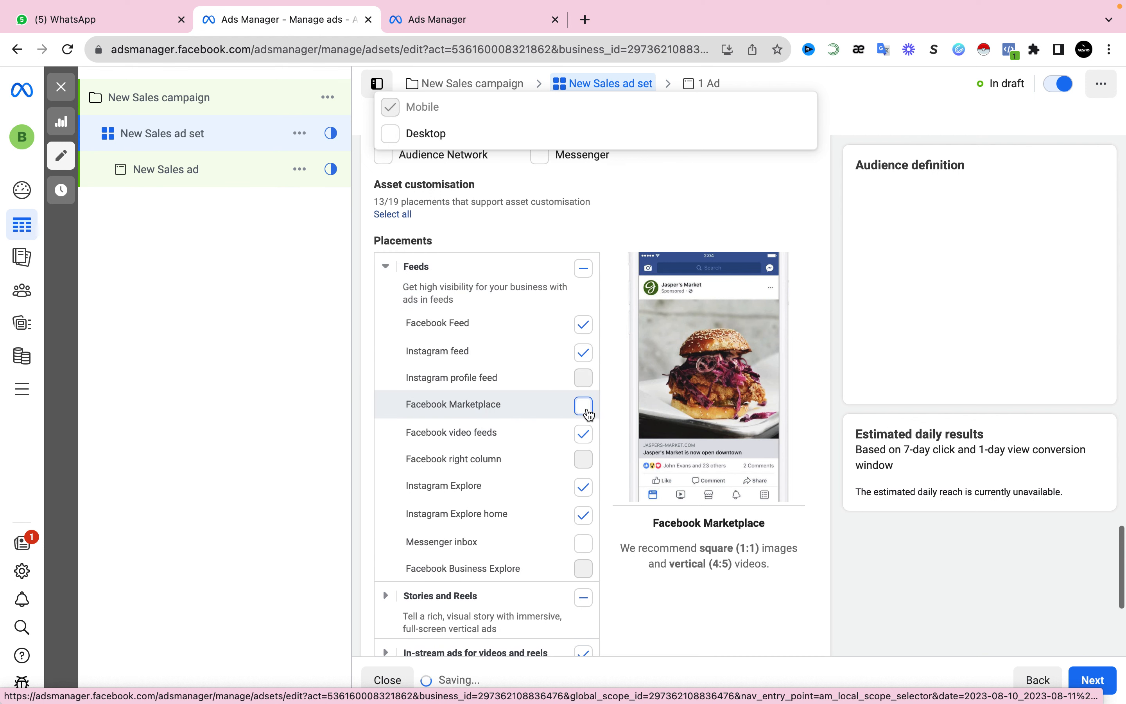
scroll(455, 440, down, 3)
scroll(454, 441, up, 4)
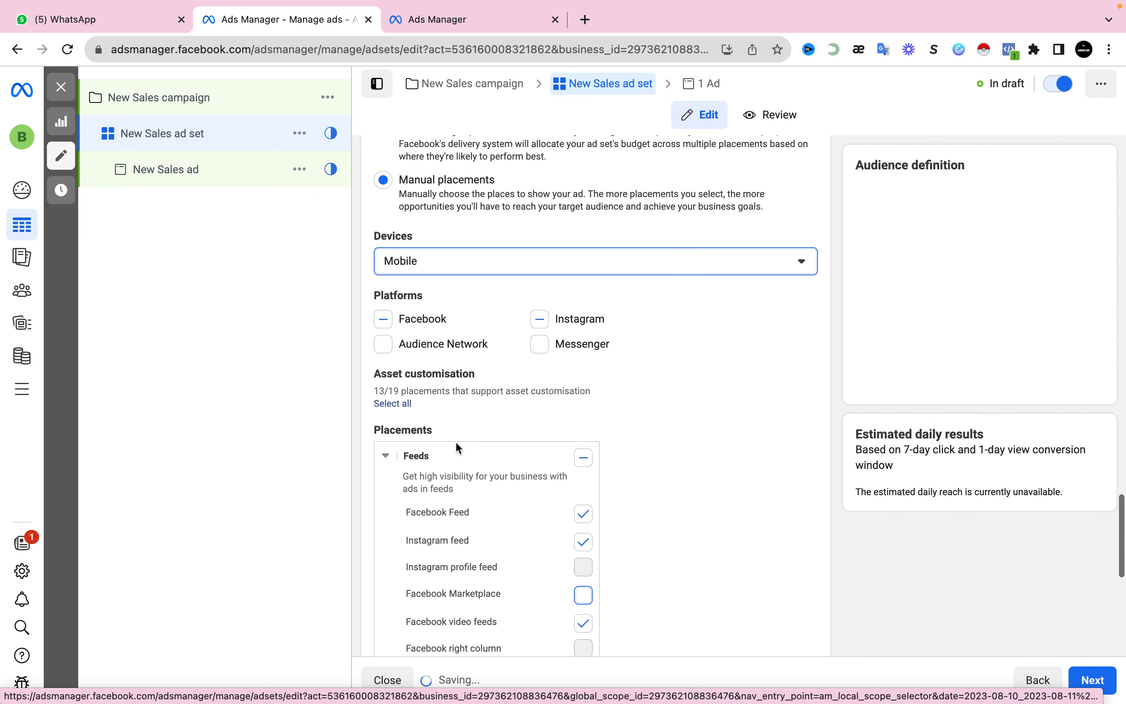
Keep only Instagram Stories among the Stories and Reels placements and deselect in-stream ads for videos and reels.
scroll(382, 520, down, 7)
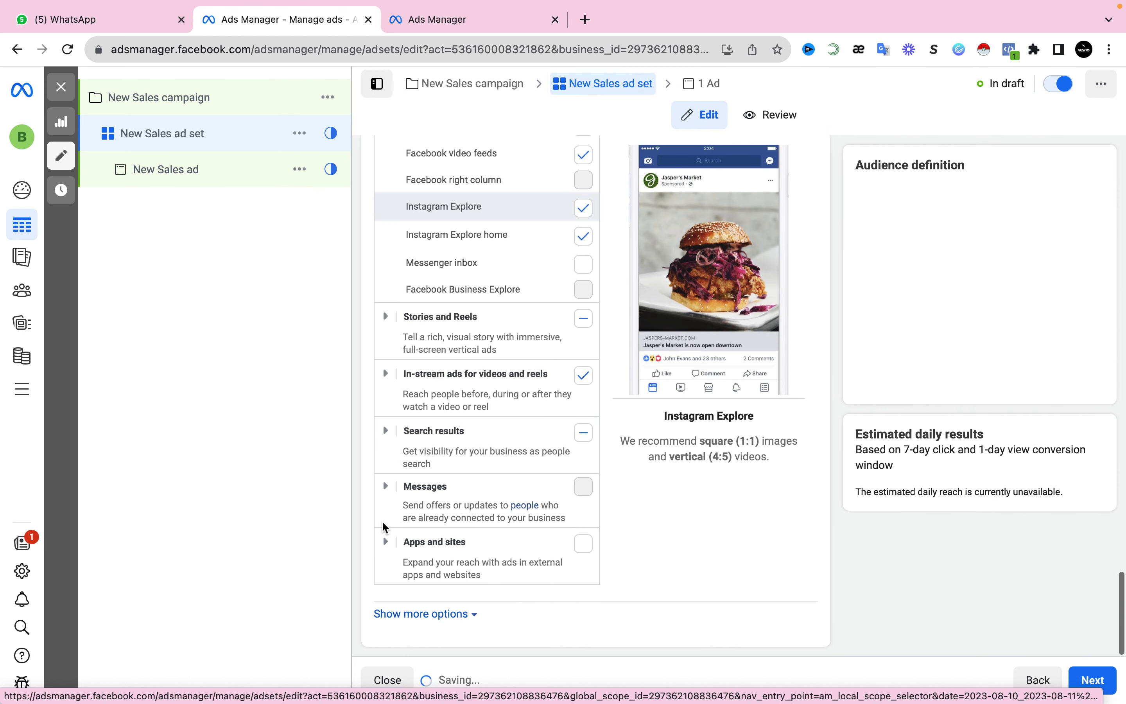
click(386, 317)
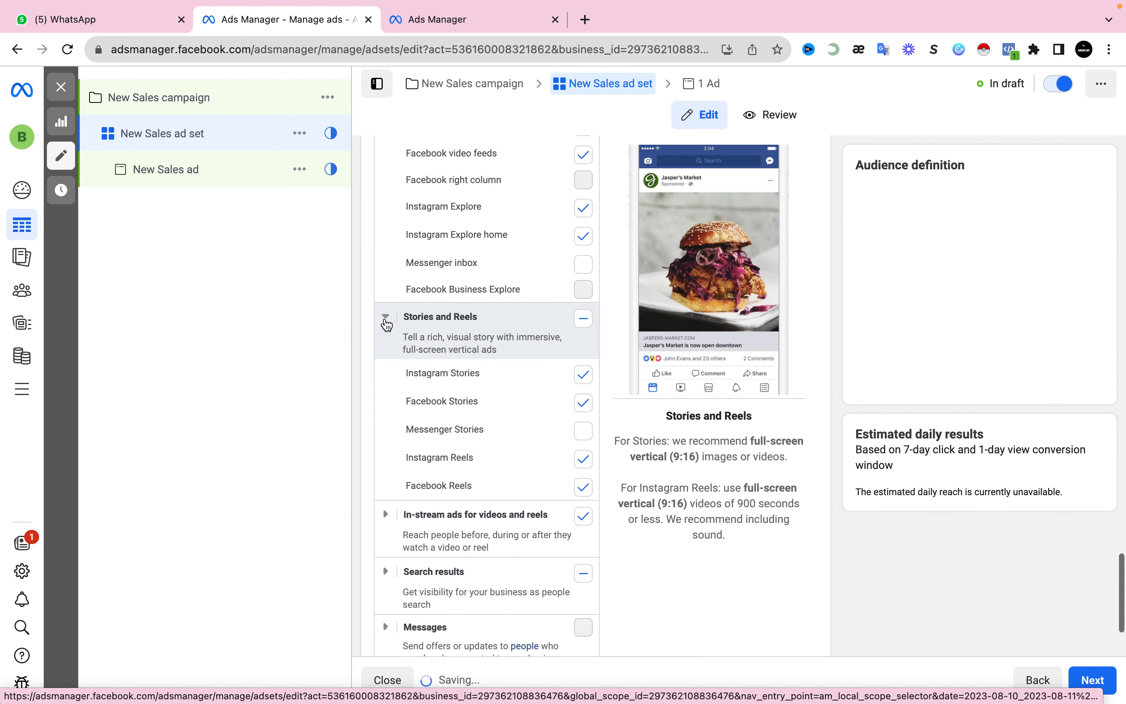
click(584, 404)
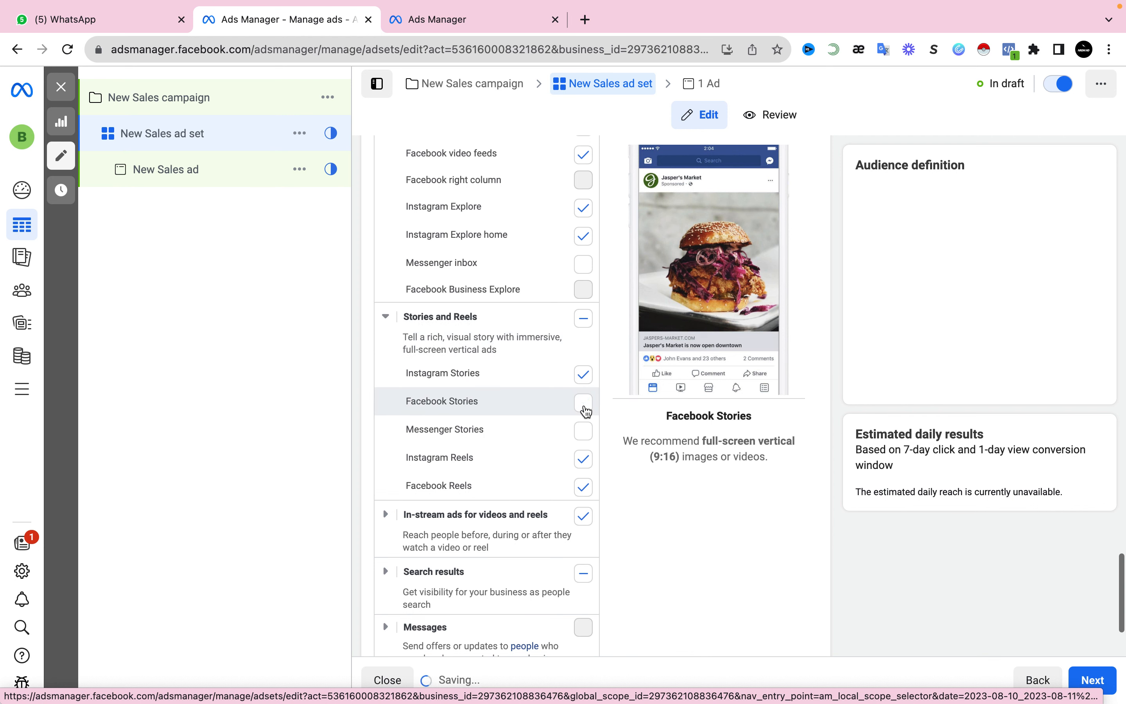
click(585, 488)
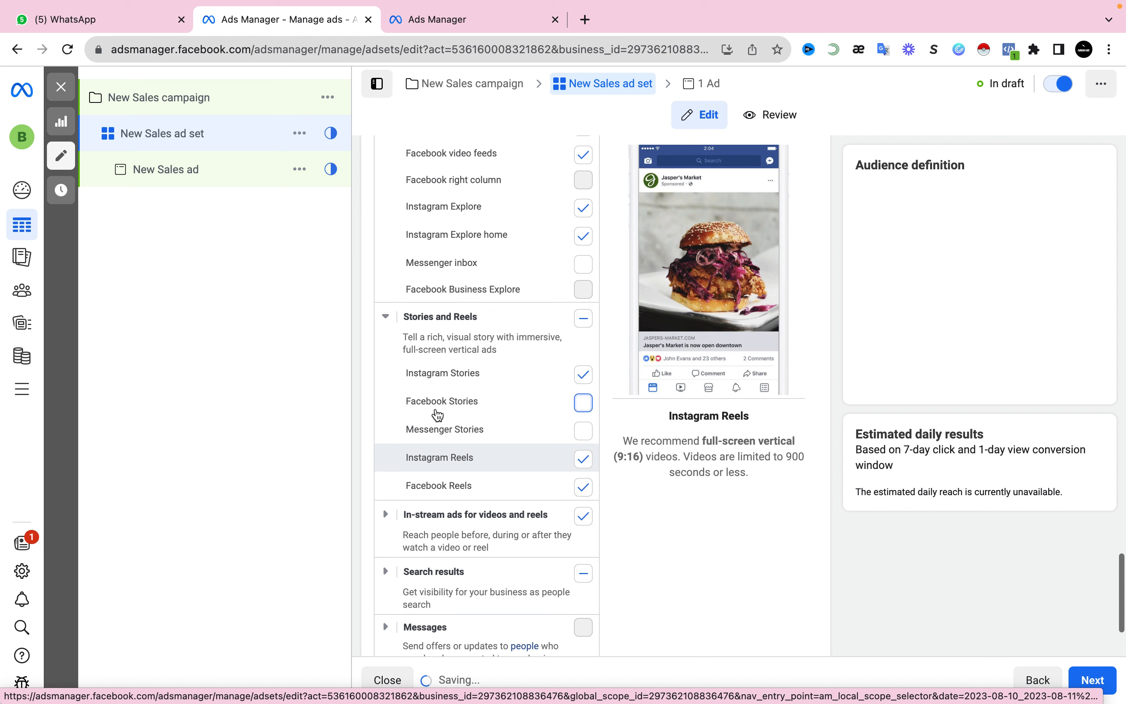
click(587, 519)
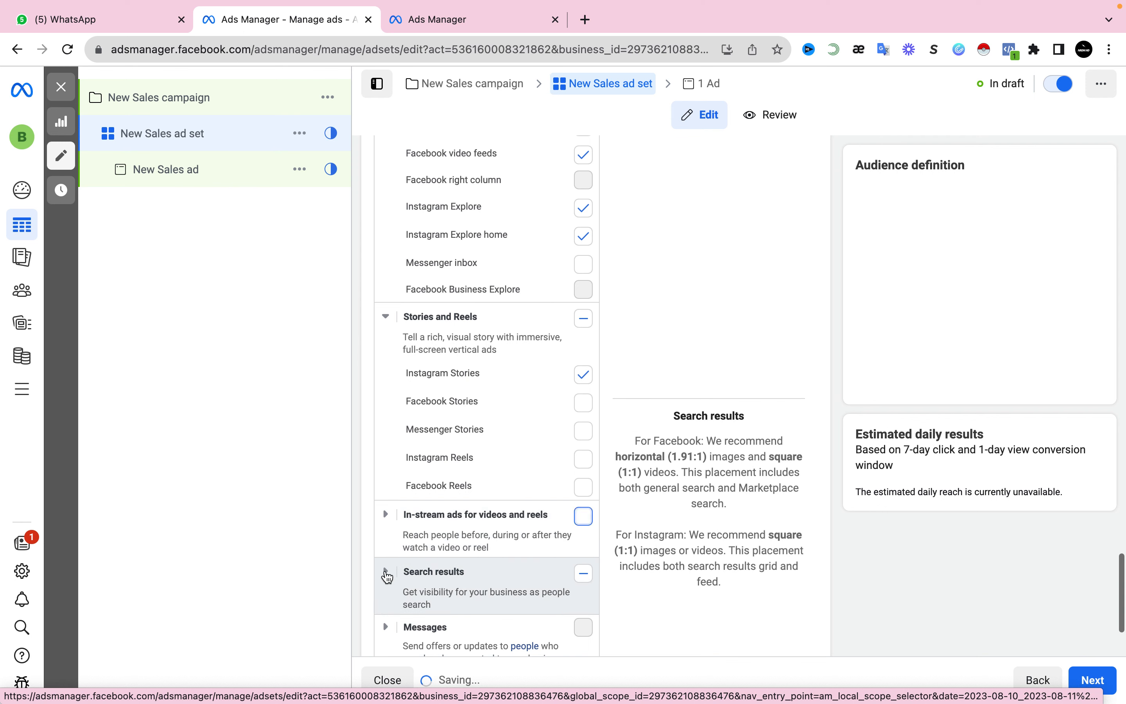
Deselect the Facebook search results placement and close the ad set editor to return to the ad sets list.
click(387, 572)
scroll(419, 586, down, 4)
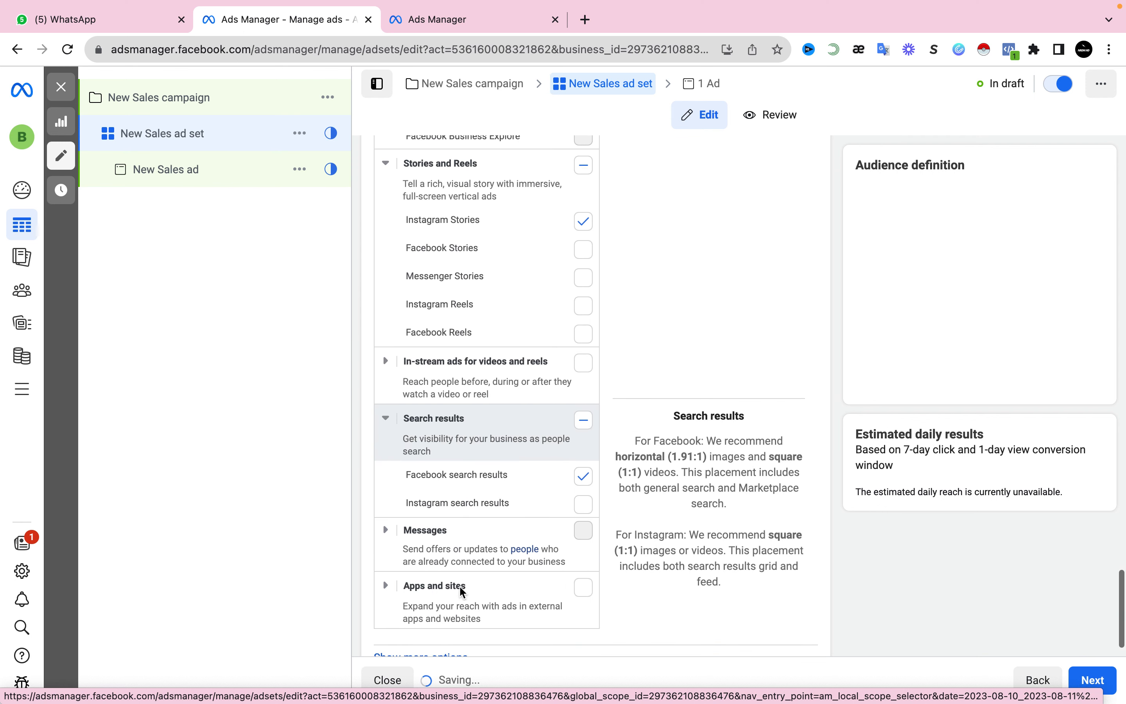
click(585, 476)
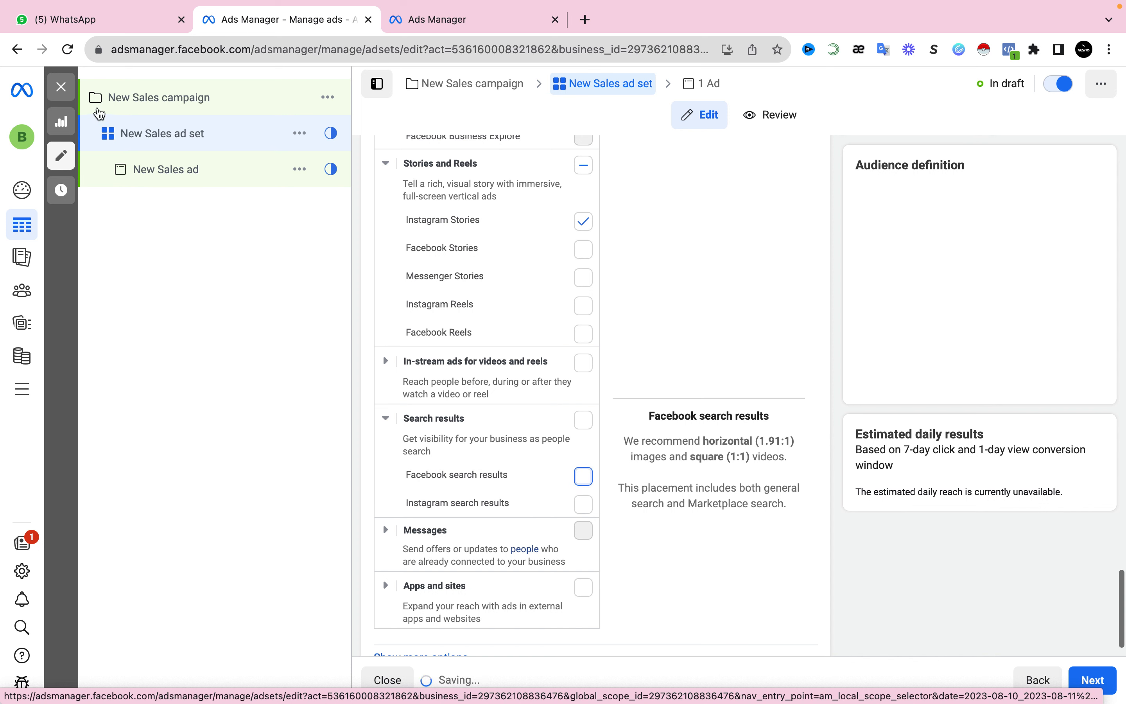
click(68, 92)
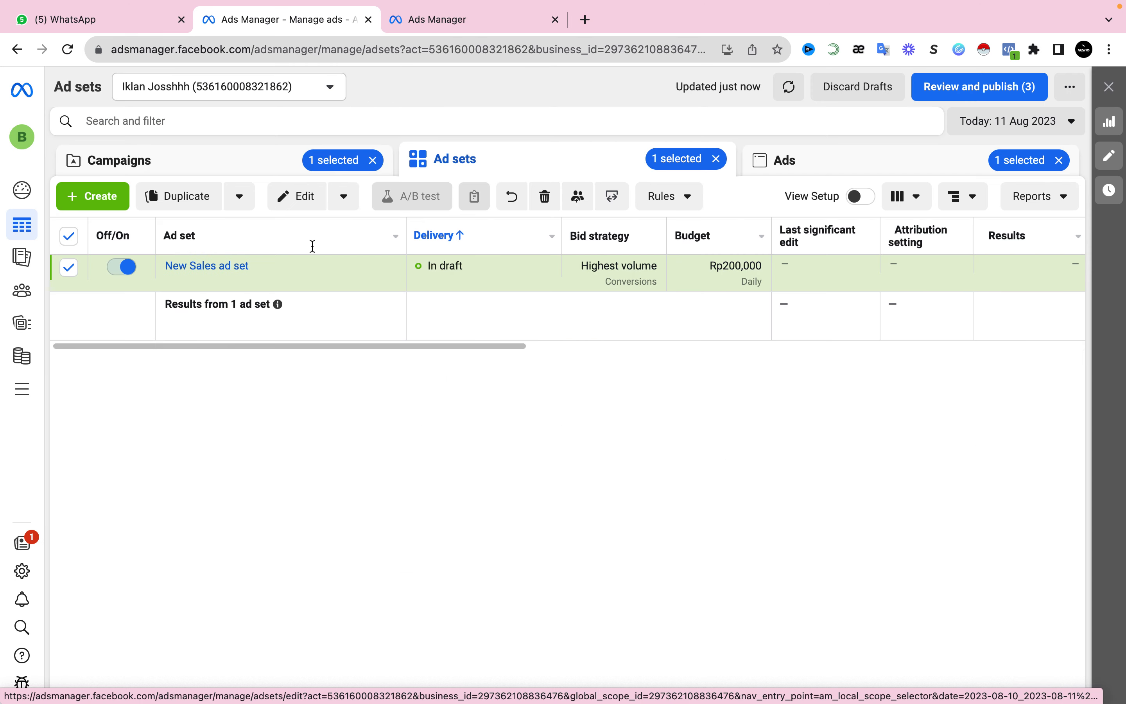